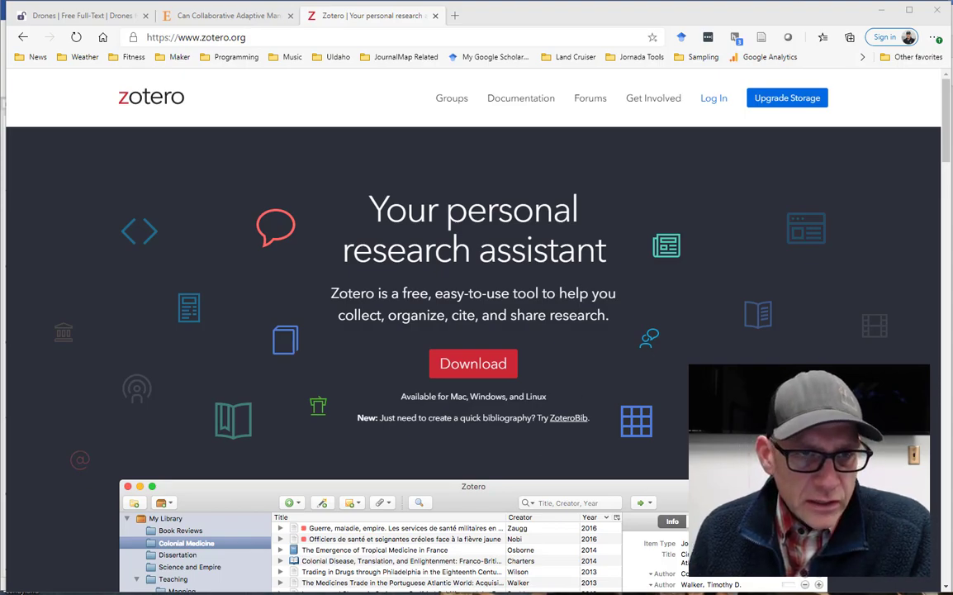
Switch from the zotero.org page in Edge to the Zotero desktop Reference Library.
key("alt+Tab")
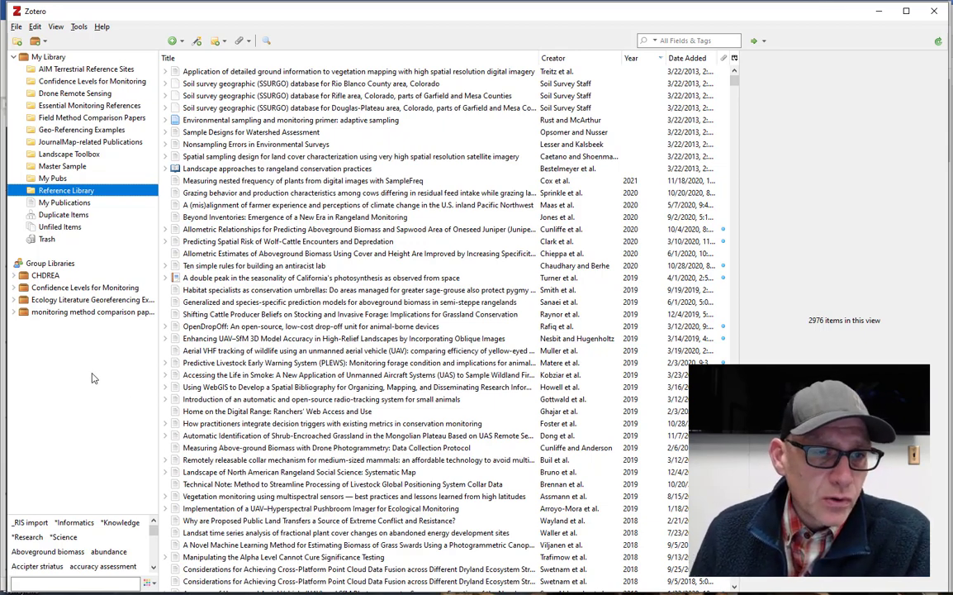
Scroll to the Allometric Relationships oneseed juniper article and open it, checking its title and empty Issue field.
scroll(341, 355, "down", 1)
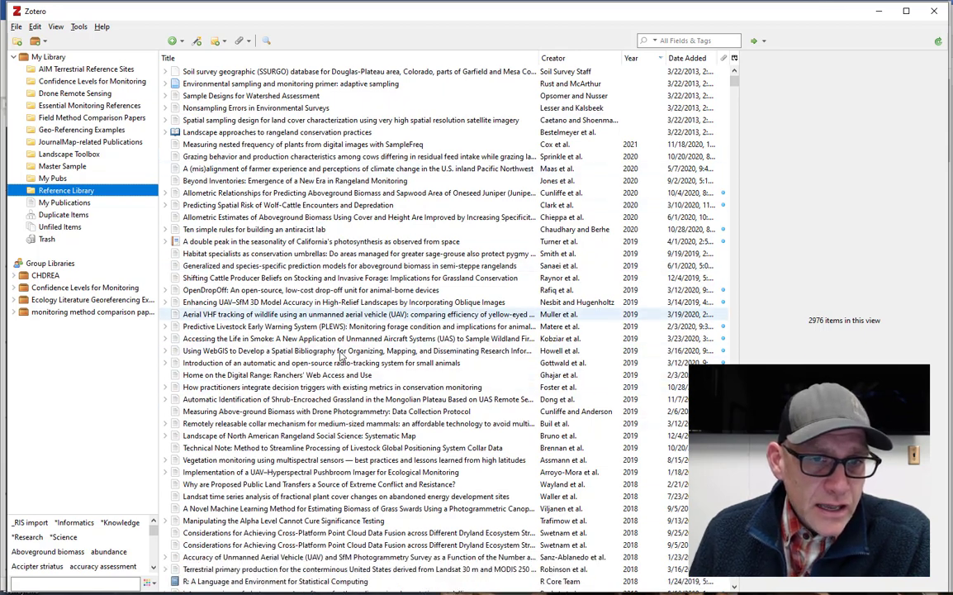
scroll(341, 355, "down", 2)
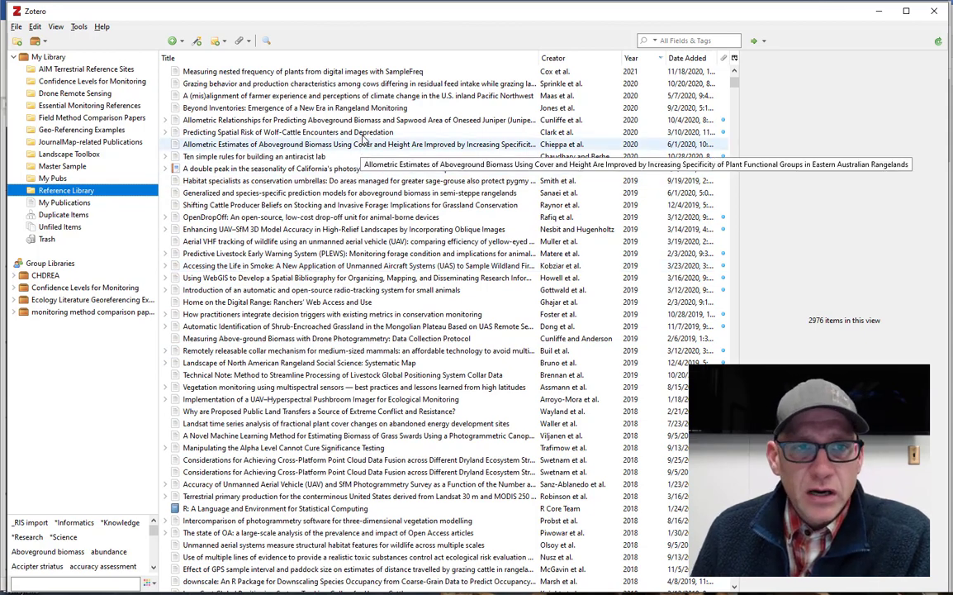
left_click(364, 120)
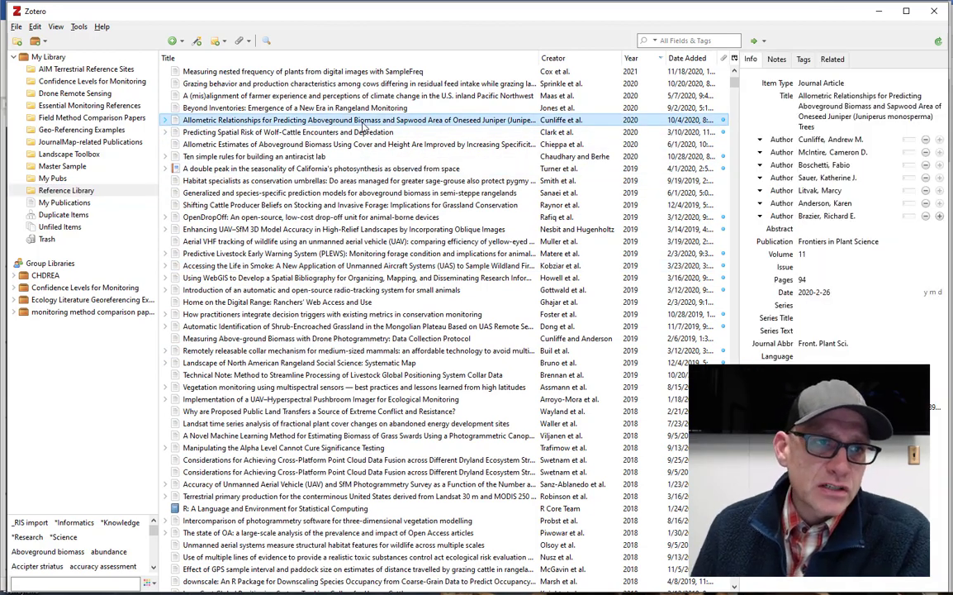
left_click(824, 99)
left_click(867, 267)
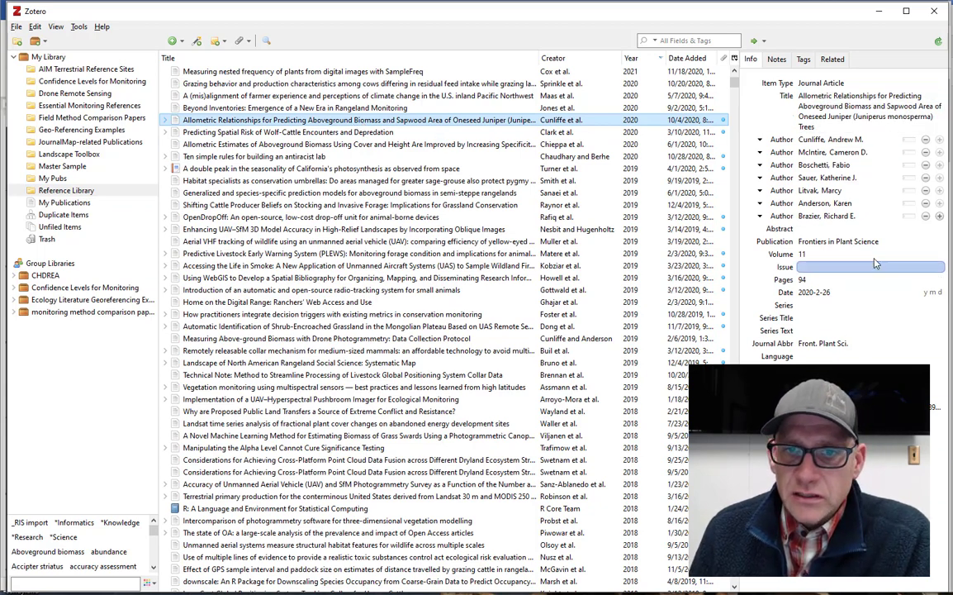
key("Return")
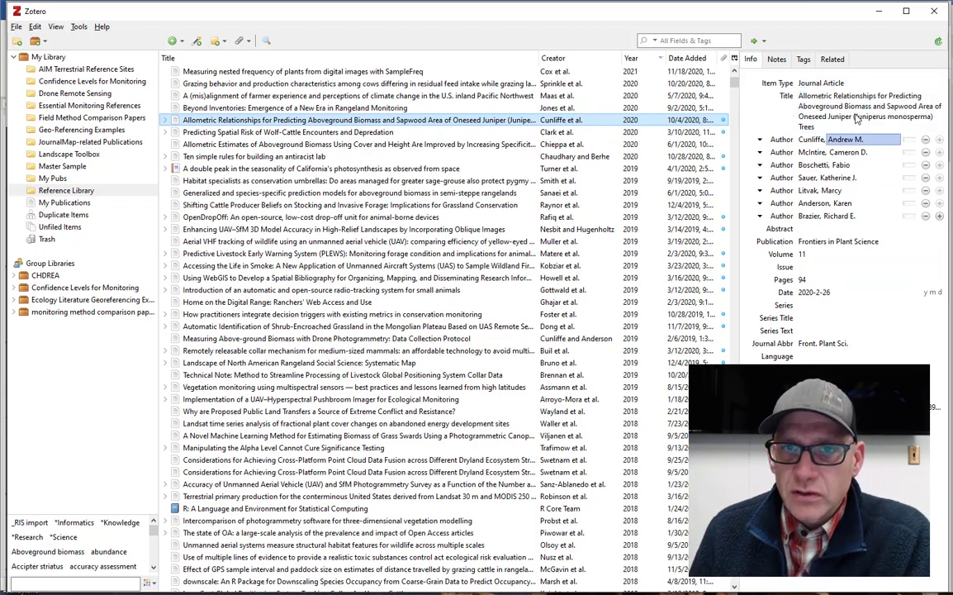
Review the author names and Frontiers in Plant Science publication, entering 94 in the Issue field.
left_click(830, 115)
key("Return")
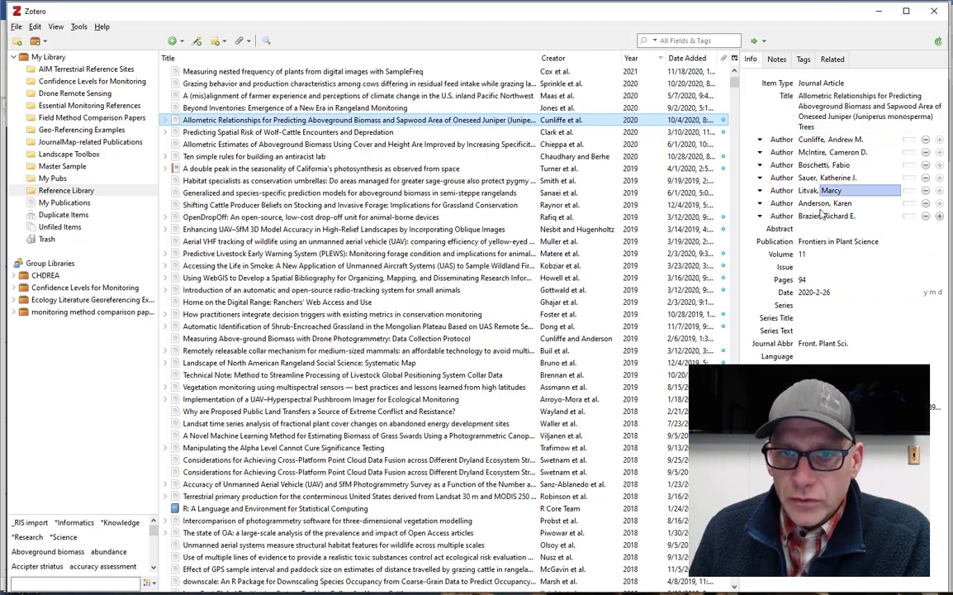
left_click(829, 242)
key("Tab")
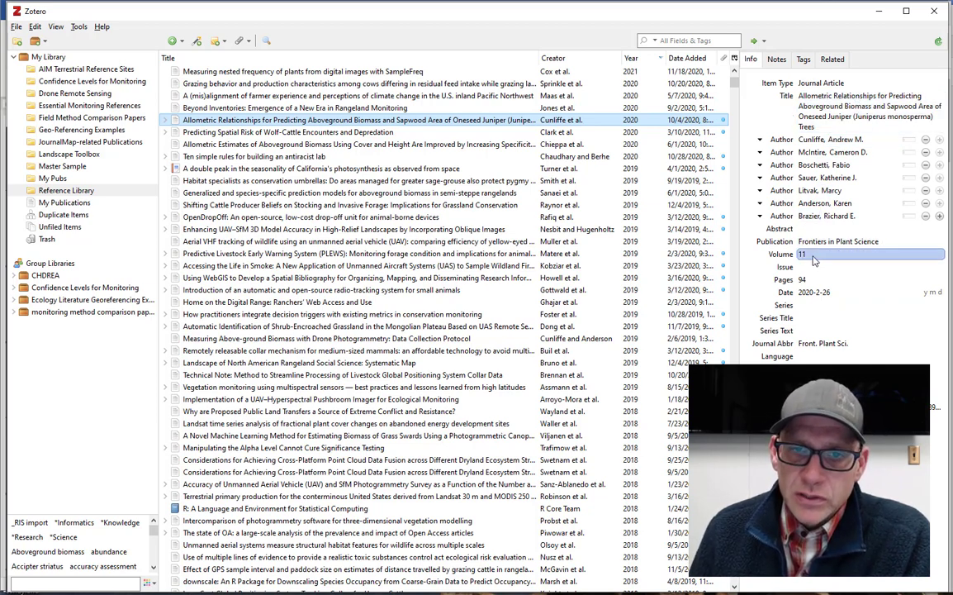
key("Tab")
key("Tab")
type("94")
key("Tab")
key("Tab")
key("shift+Tab")
key("shift+Tab")
key("shift+Tab")
key("shift+Tab")
key("shift+Tab")
key("shift+Tab")
key("shift+Tab")
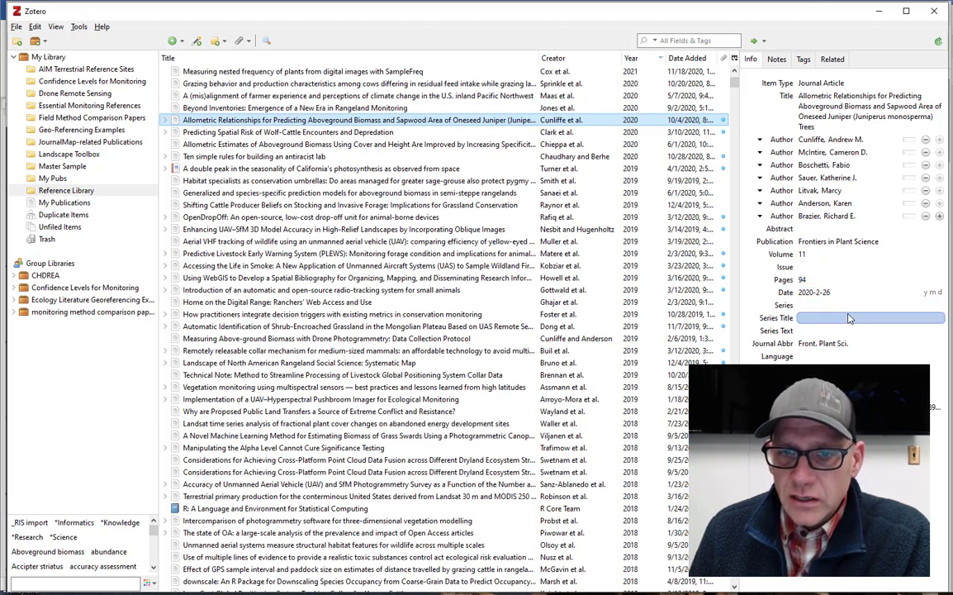
key("shift+Tab")
key("shift+Tab")
key("shift+Tab")
key("shift+Tab")
key("shift+Tab")
key("shift+Tab")
key("shift+Tab")
key("shift+Tab")
key("shift+Tab")
key("shift+Tab")
key("shift+Tab")
key("shift+Tab")
key("shift+Tab")
key("shift+Tab")
key("shift+Tab")
key("shift+Tab")
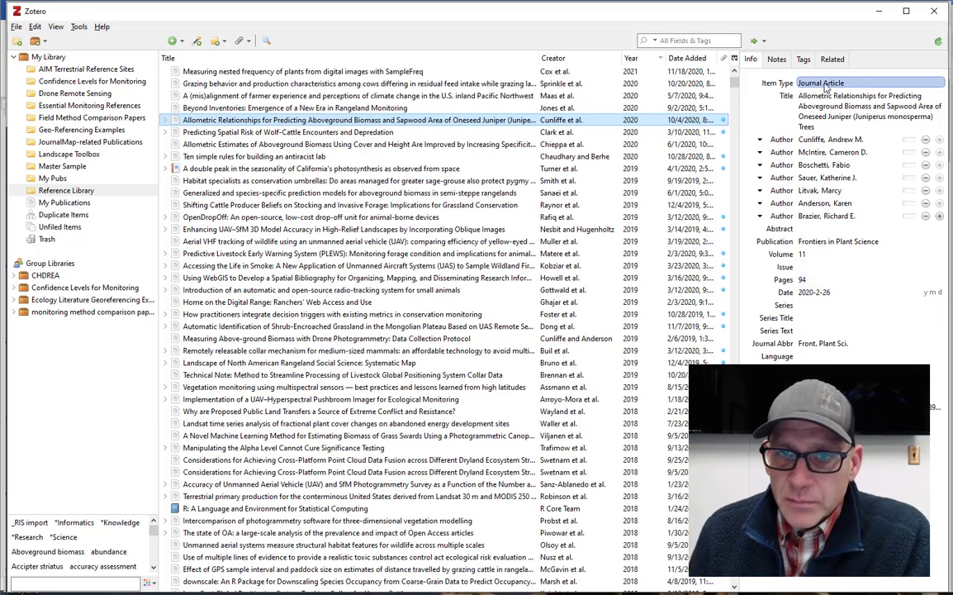
left_click(776, 63)
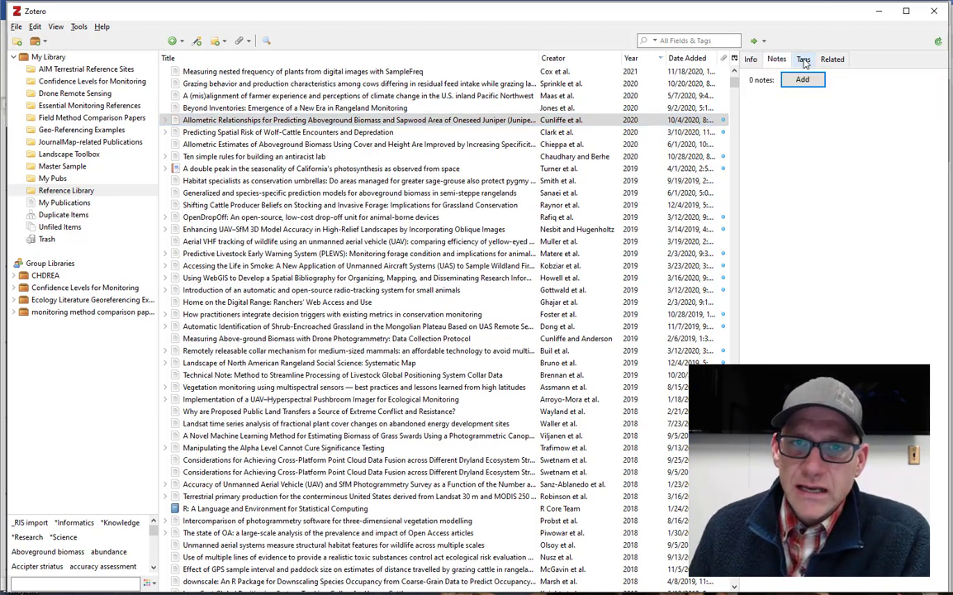
left_click(749, 60)
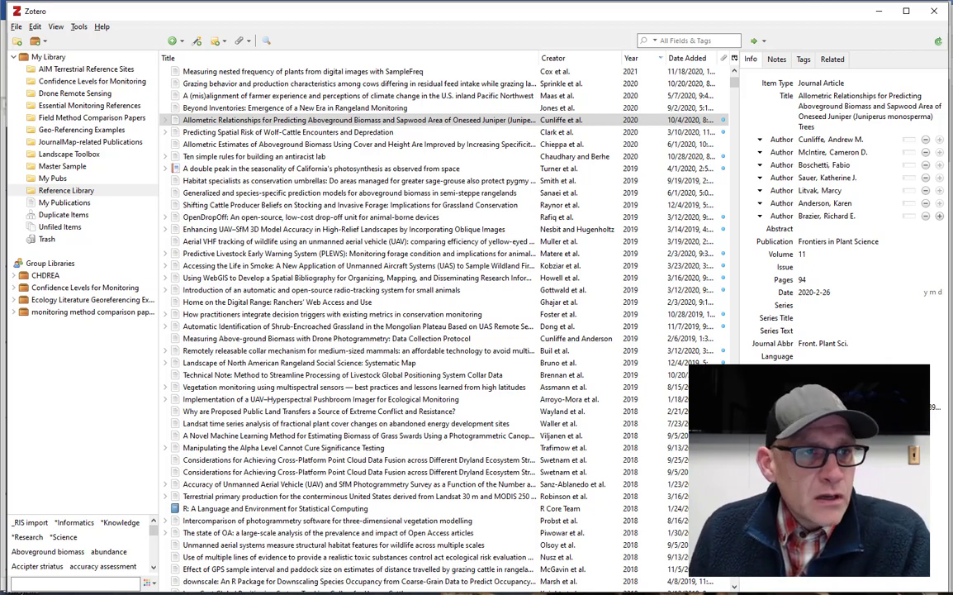
Create a new blank Report item from the New Item menu.
left_click(183, 43)
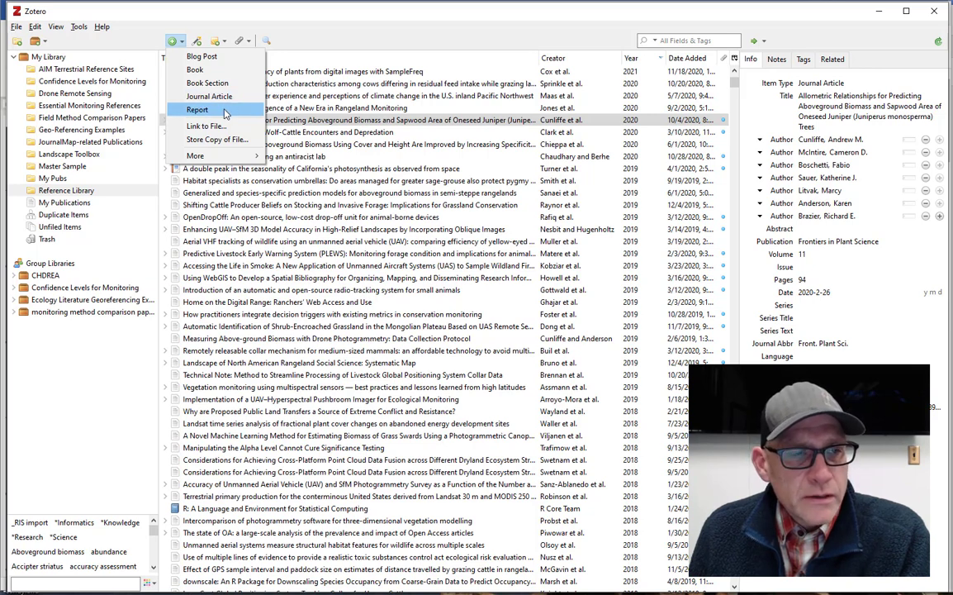
mouse_move(203, 154)
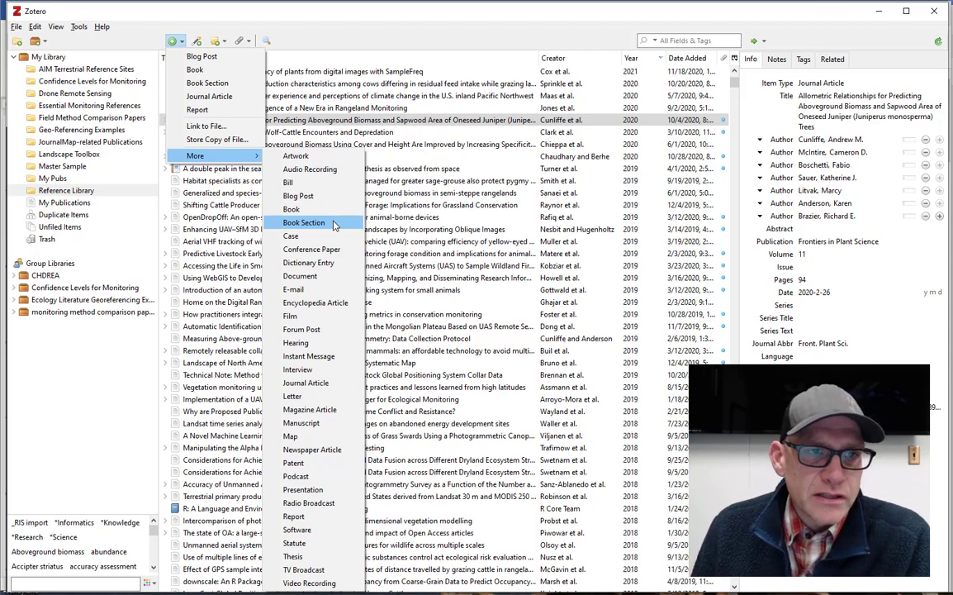
left_click(196, 112)
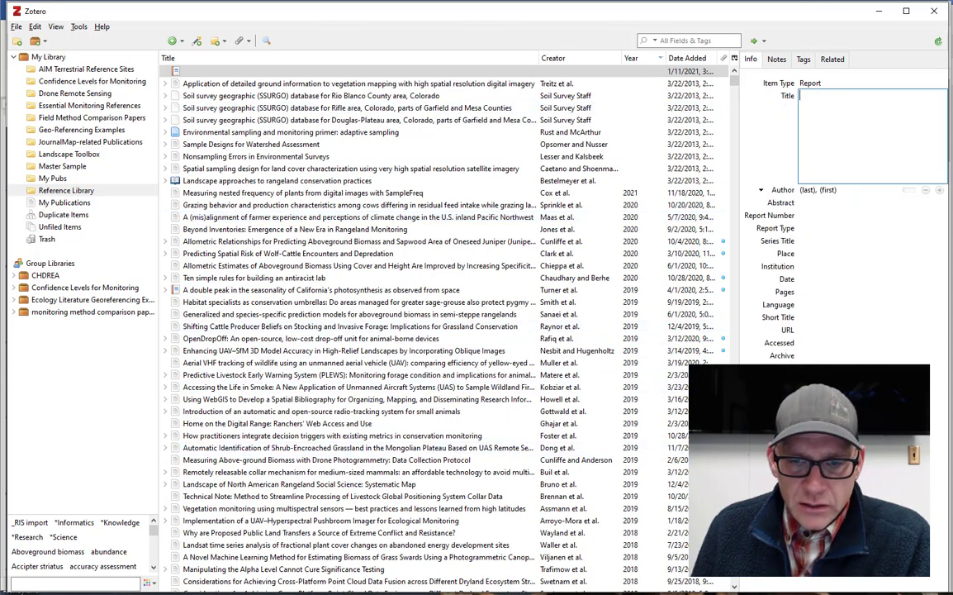
In rmrs_gtr337.pdf, narrow the window, hide bookmarks, and copy the bold report title on page 2.
key("alt+Tab")
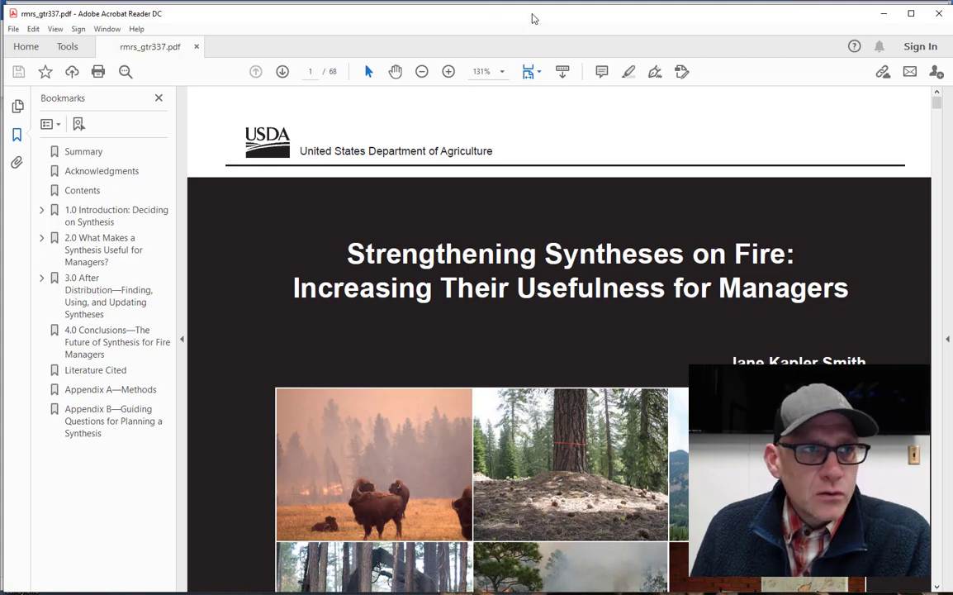
left_click_drag(949, 246, 545, 213)
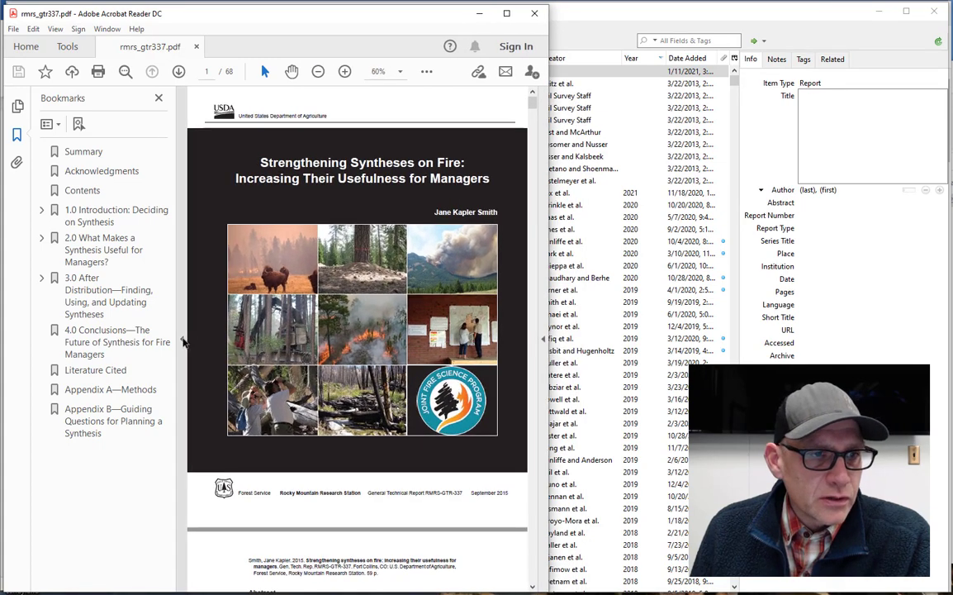
left_click(182, 339)
scroll(236, 293, "up", 1)
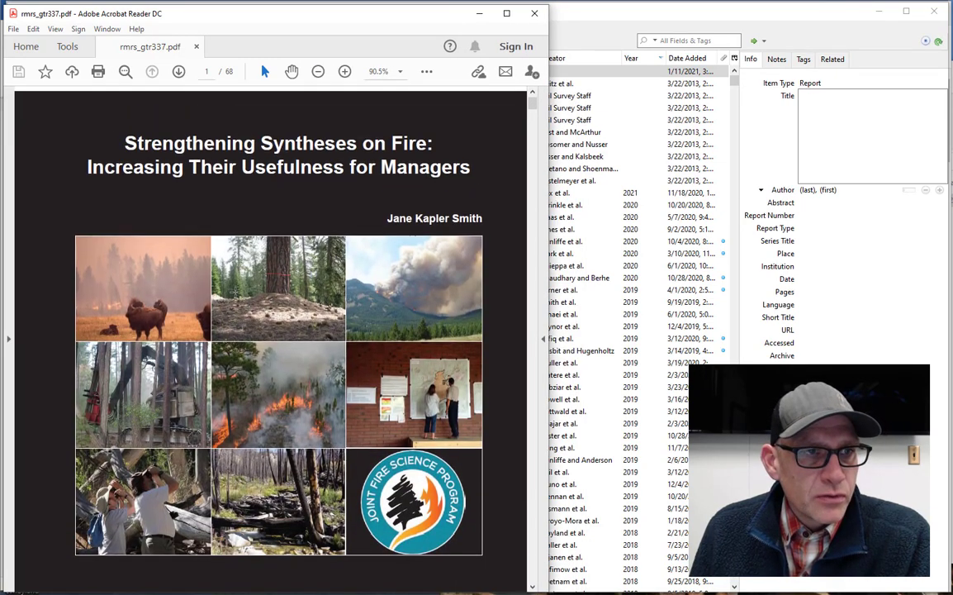
scroll(258, 190, "down", 5)
scroll(287, 206, "down", 5)
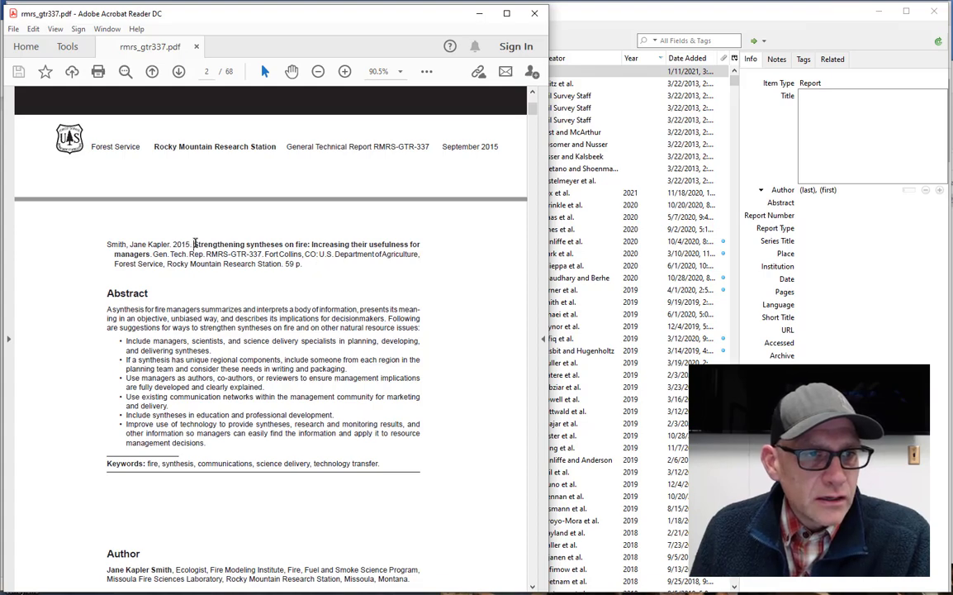
left_click_drag(194, 244, 152, 259)
key("ctrl+c")
Paste 'Strengthening syntheses on fire: Increasing their usefulness for managers' as the title and enter the author's last name.
left_click(836, 145)
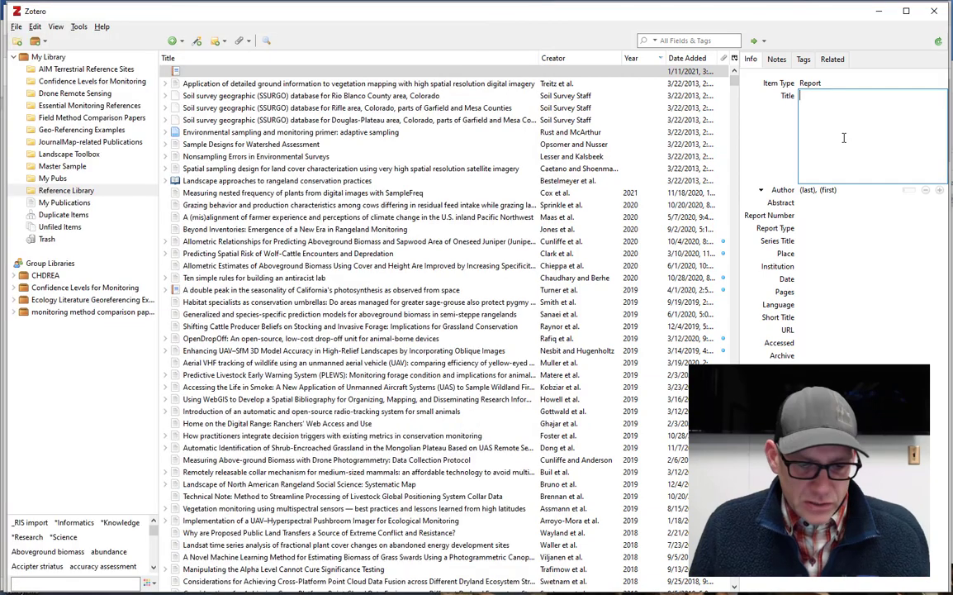
key("ctrl+v")
left_click(808, 192)
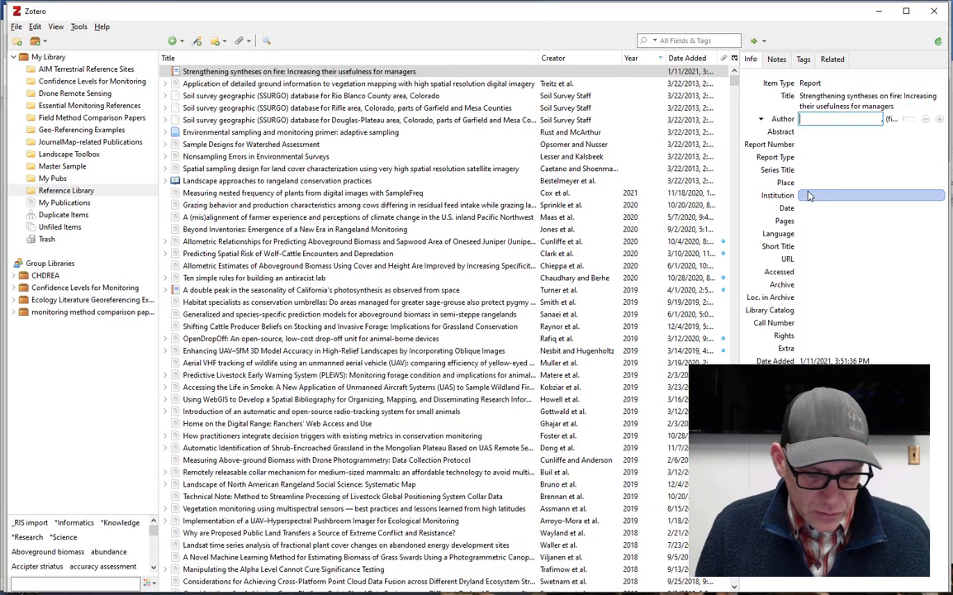
type("Smith")
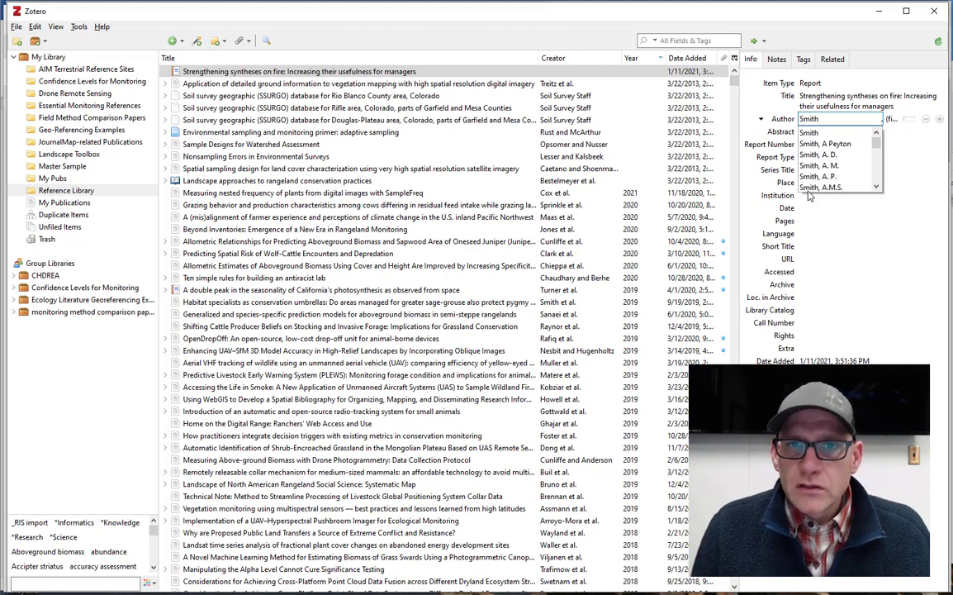
key("Tab")
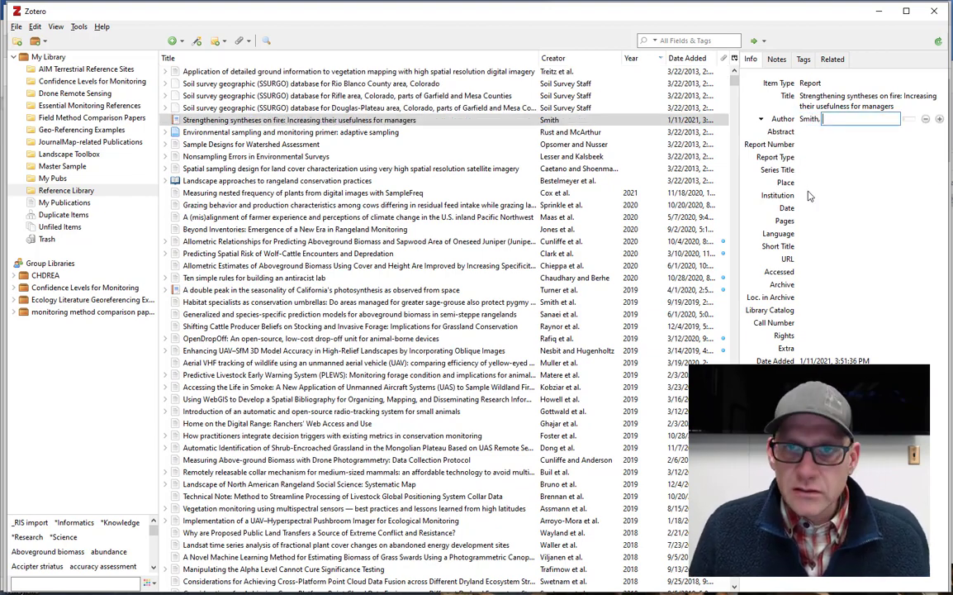
Check the author against the PDF, then enter and confirm the author's first name.
key("alt+Tab")
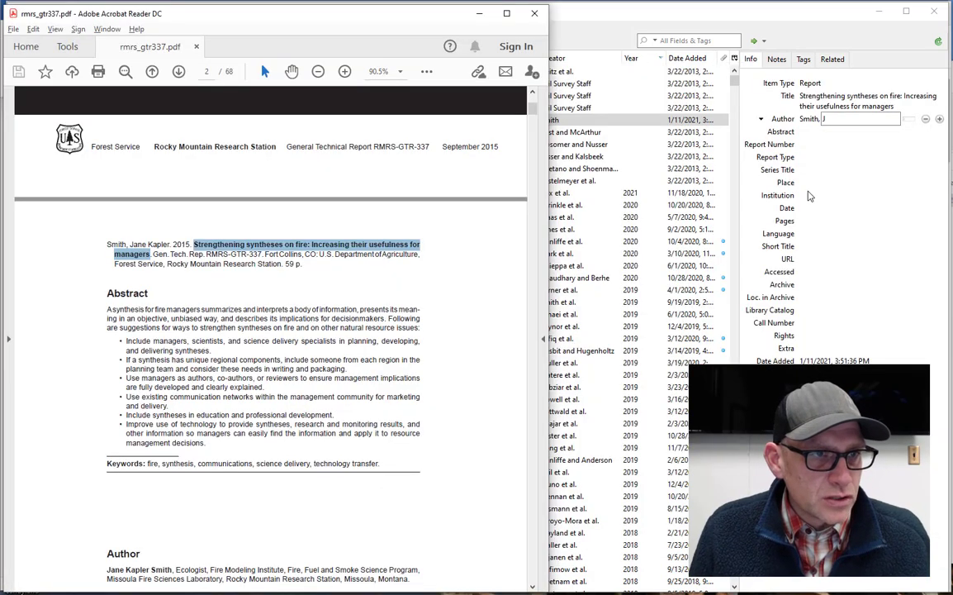
key("alt+Tab")
type("Jane Kap")
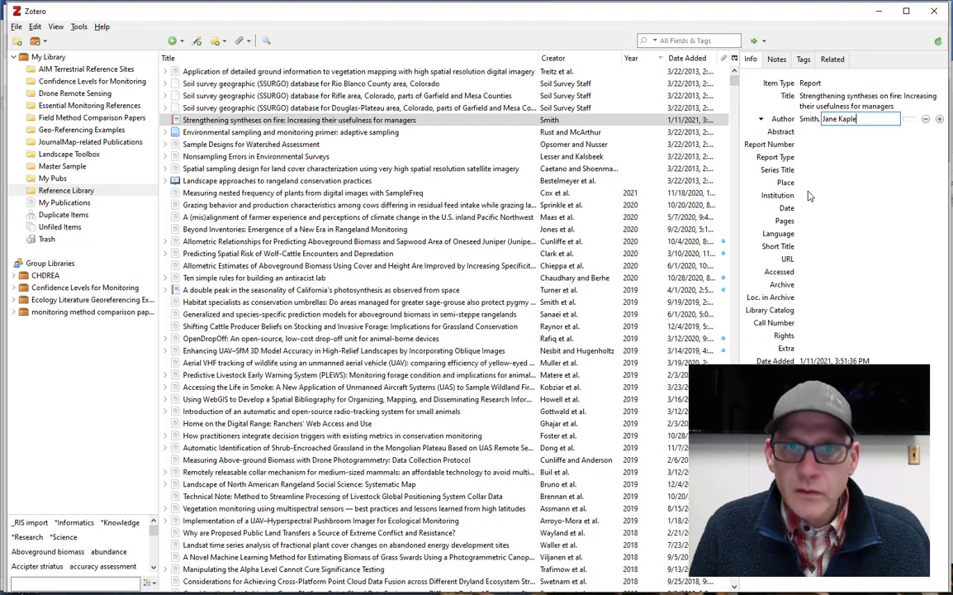
type("ler")
key("Tab")
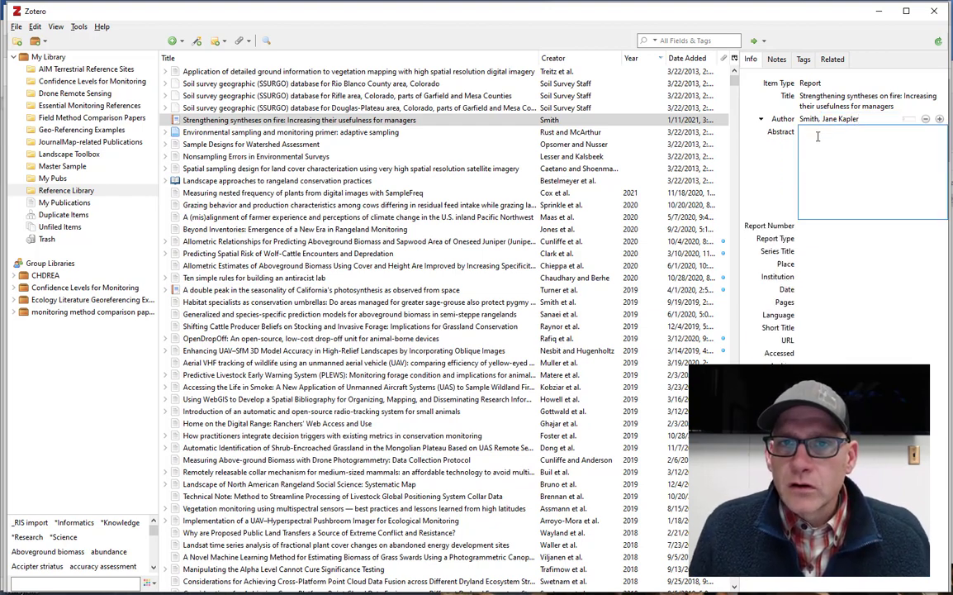
left_click(841, 120)
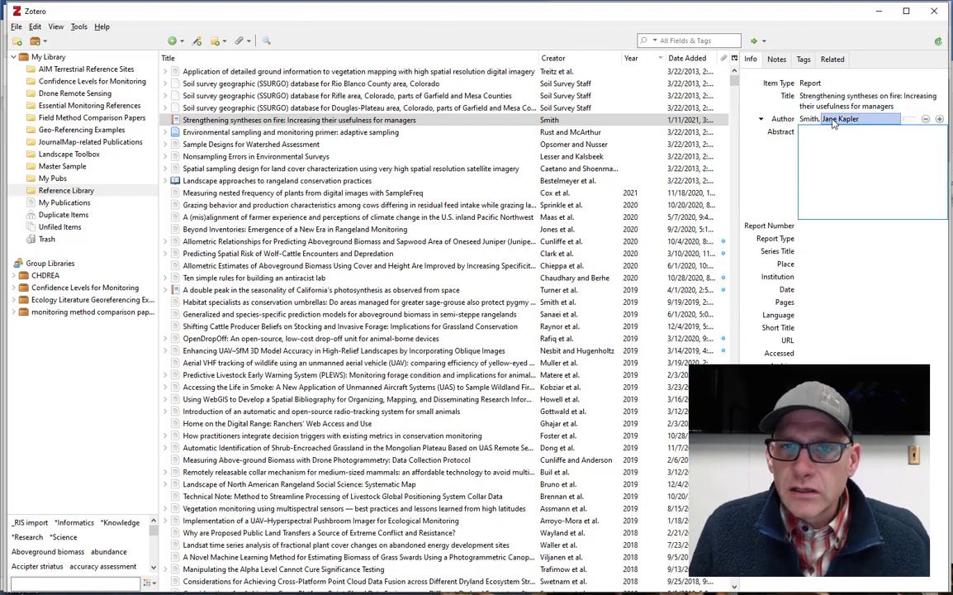
left_click(810, 119)
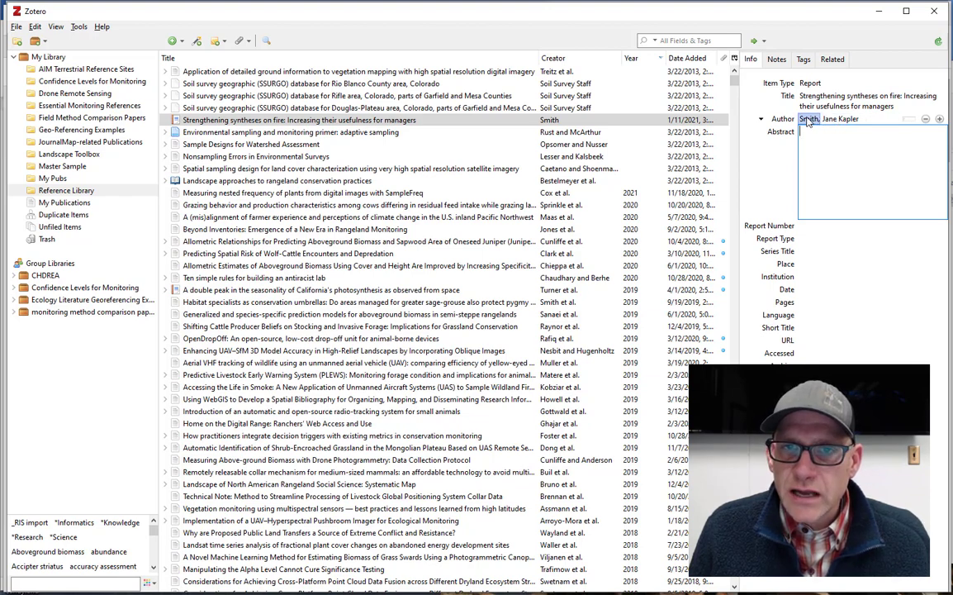
left_click(847, 121)
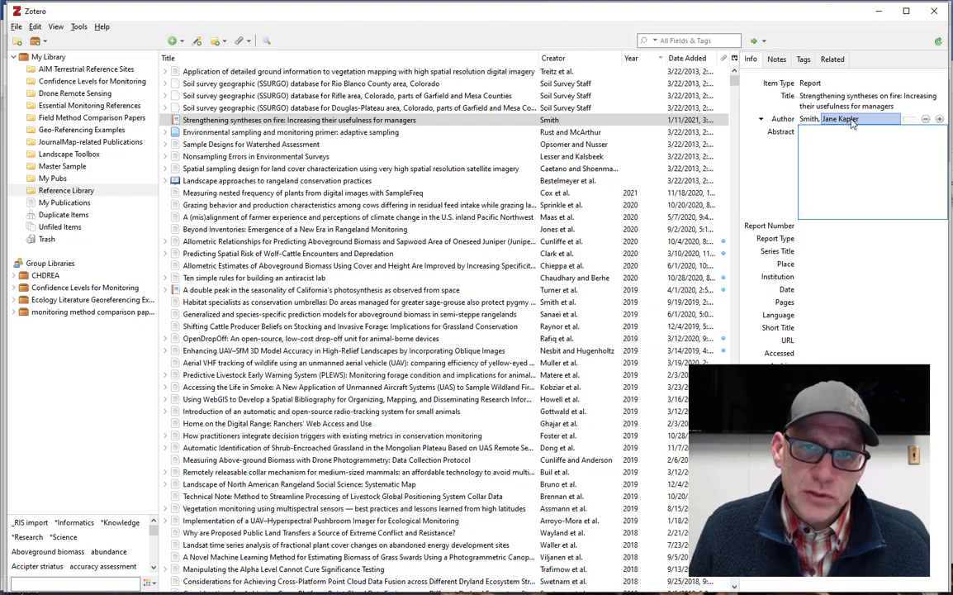
key("Return")
left_click(939, 120)
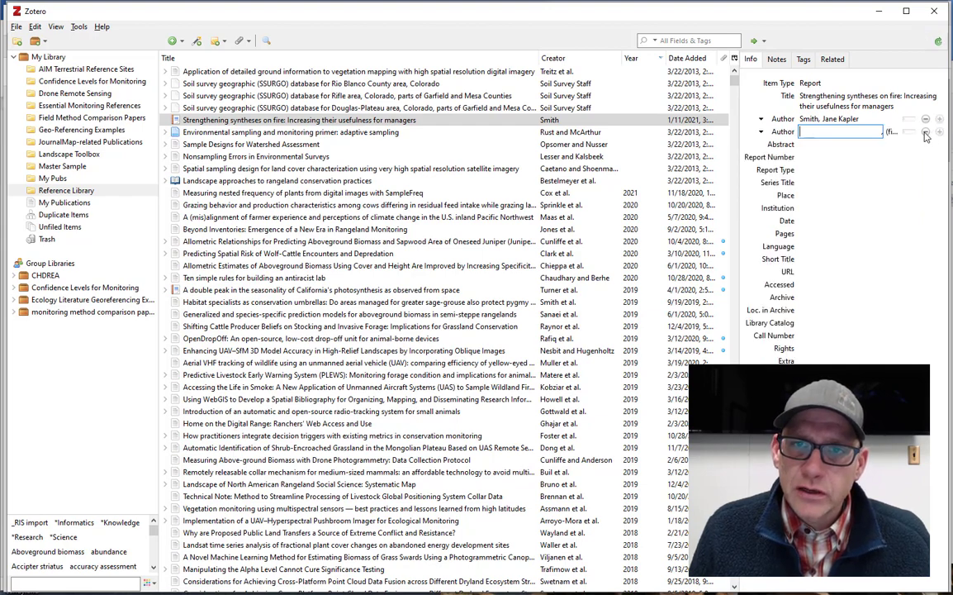
Set Report Number to RMRS-GTR-337, copied from the PDF with the Gen. Tech. Rep. prefix removed.
key("Tab")
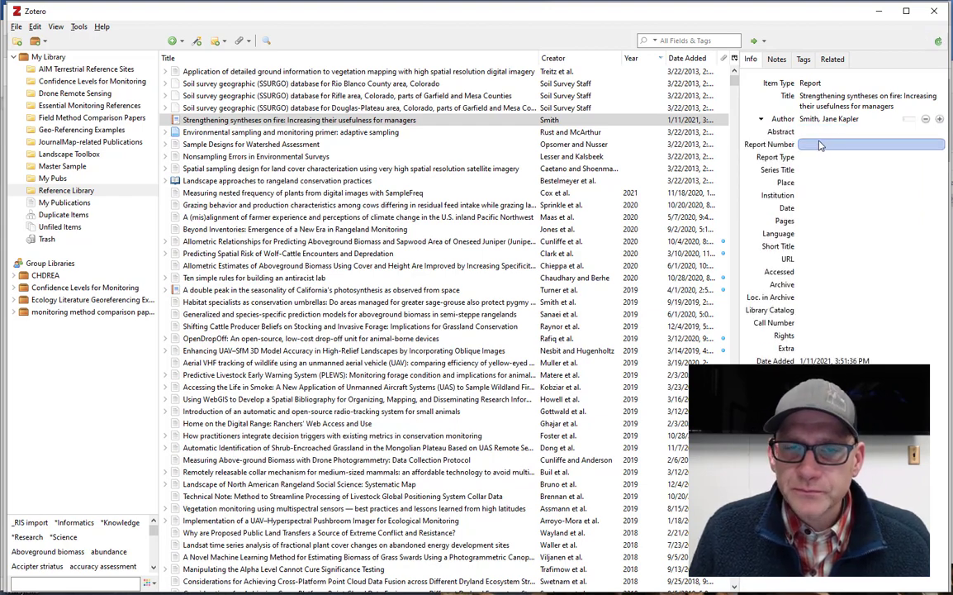
key("alt+Tab")
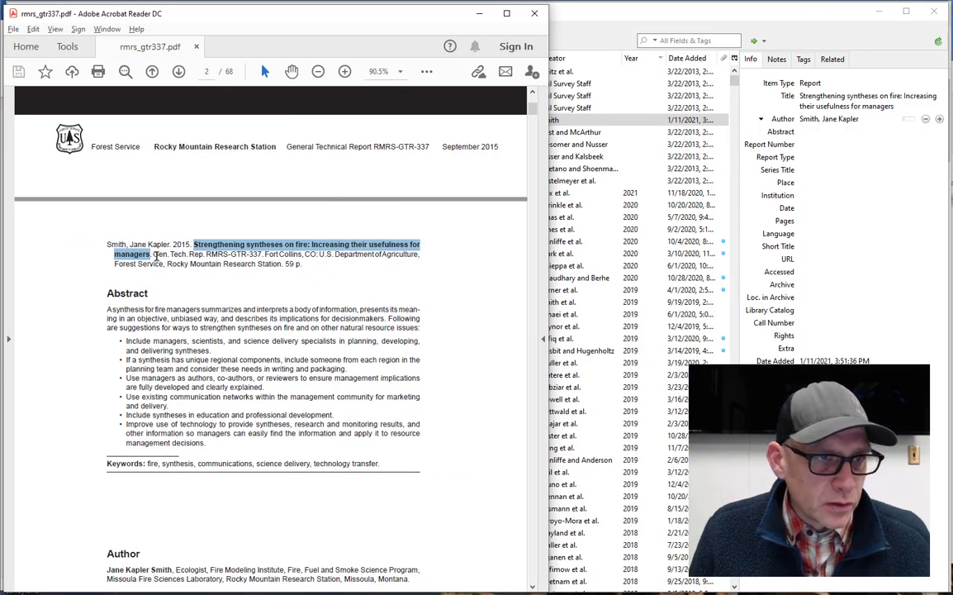
left_click_drag(153, 254, 261, 255)
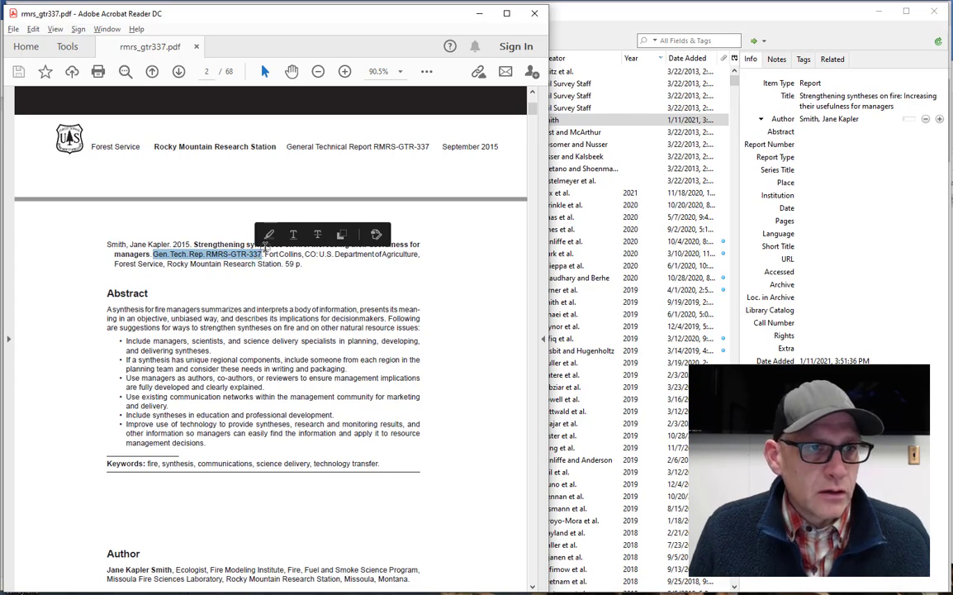
key("alt+Tab")
left_click(867, 144)
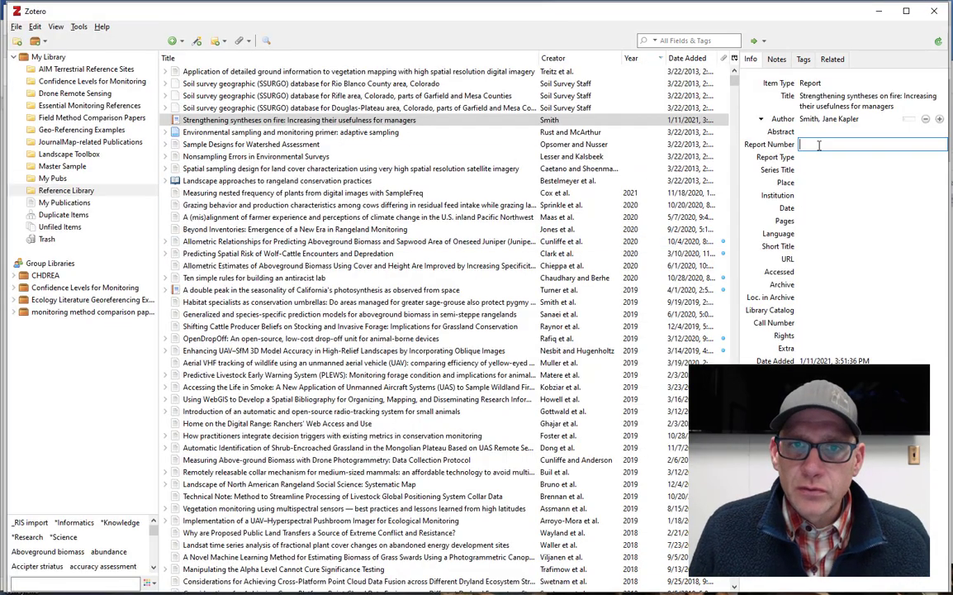
key("ctrl+v")
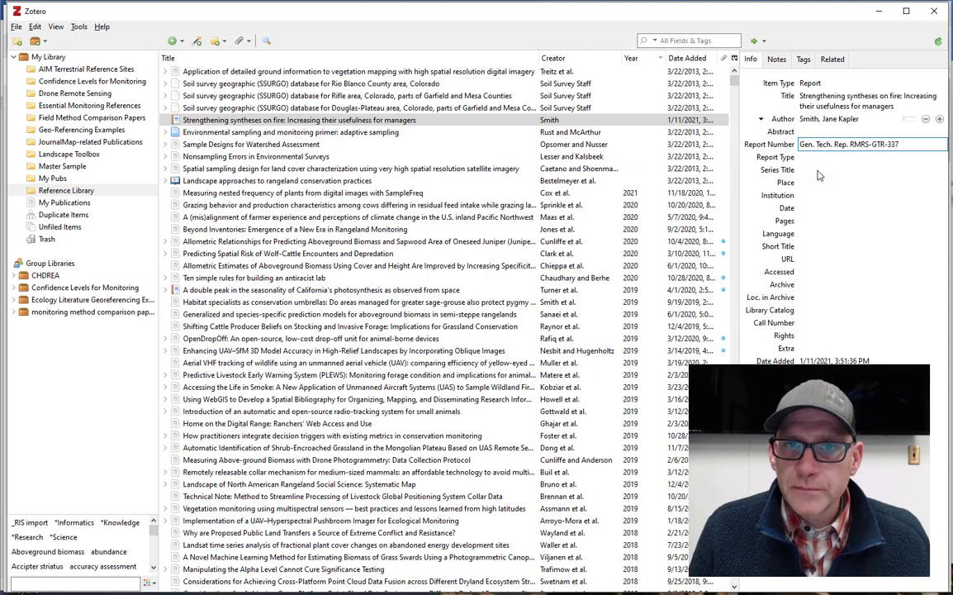
left_click(818, 171)
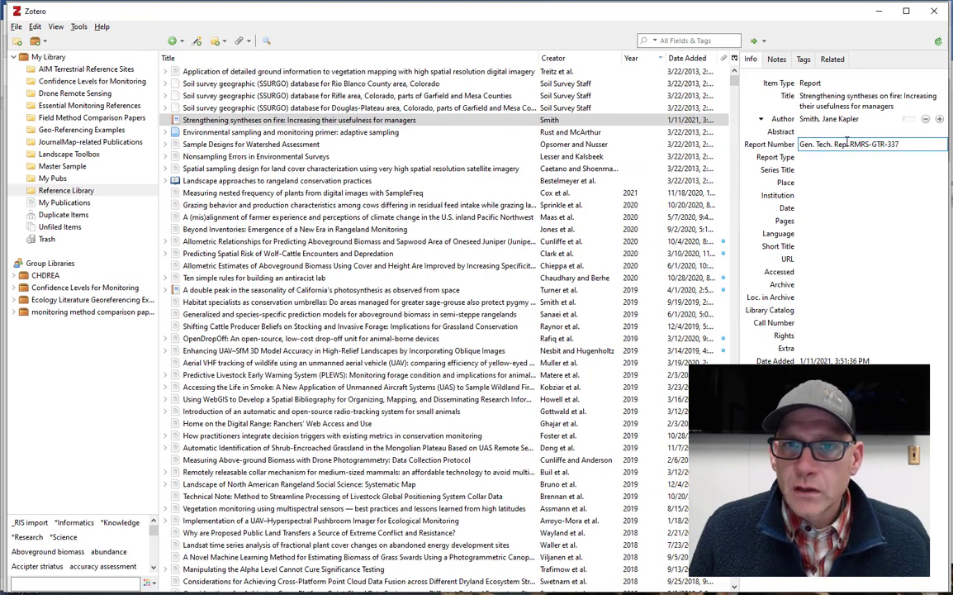
left_click_drag(849, 143, 791, 150)
key("BackSpace")
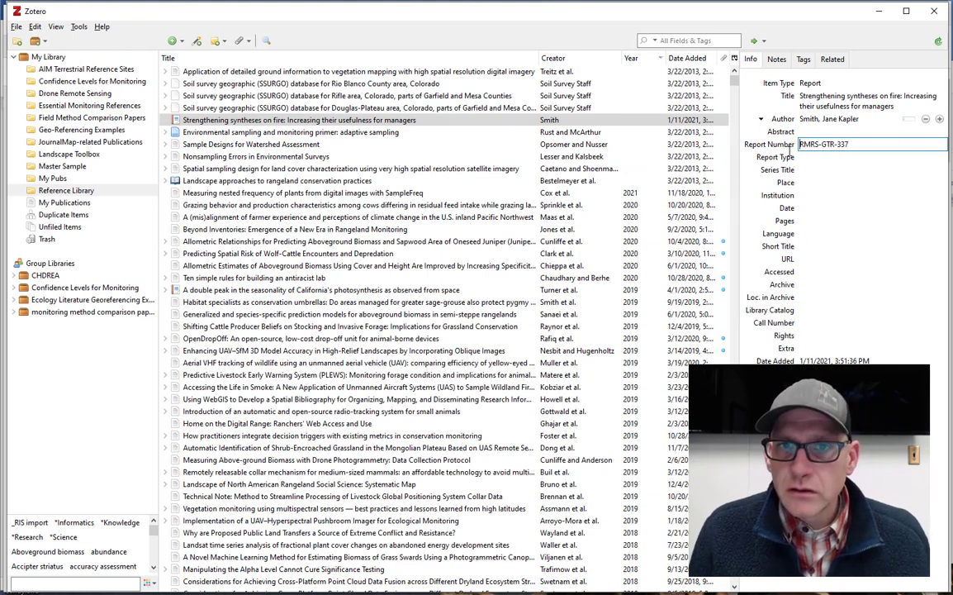
Set Report Type to General Technical Report and Place to Fort Collins, CO.
left_click(810, 160)
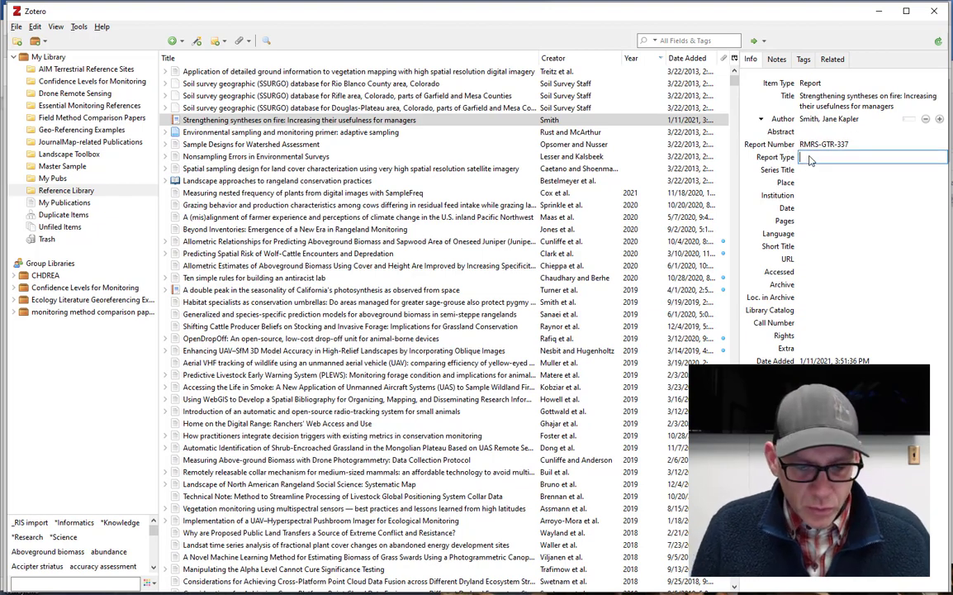
type("General")
key("Down")
key("Return")
left_click(820, 183)
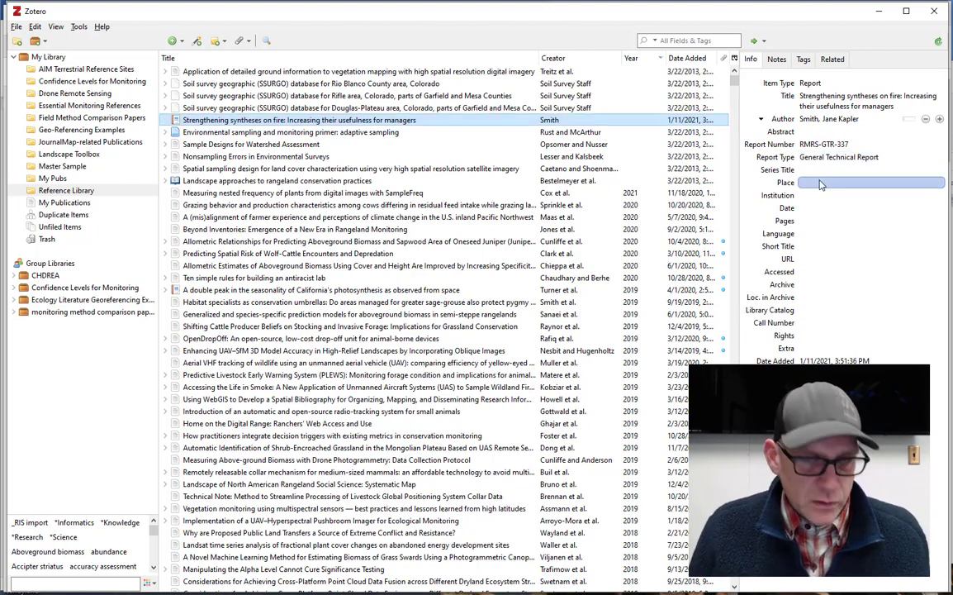
key("alt+Tab")
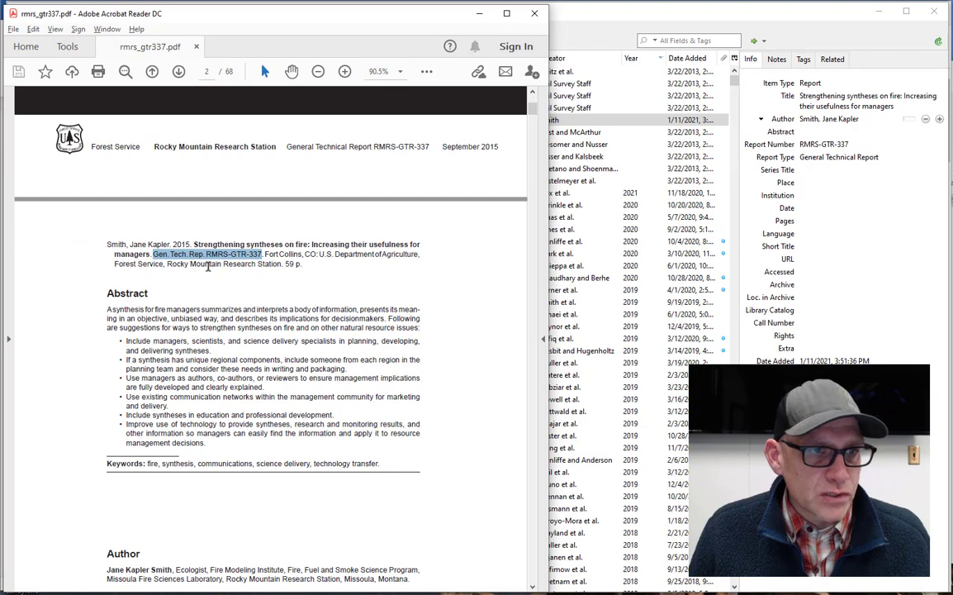
key("alt+Tab")
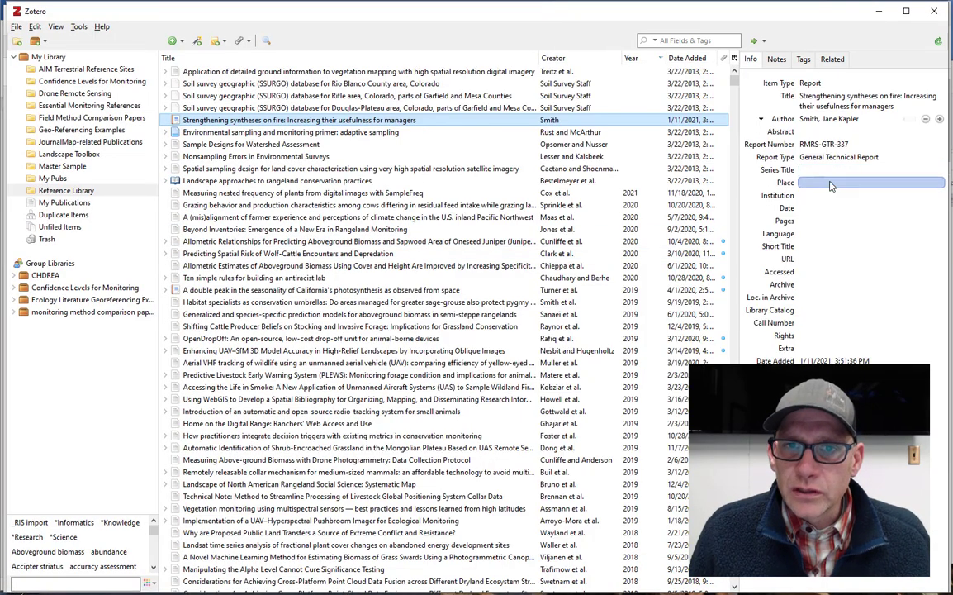
left_click(831, 182)
type("Fort")
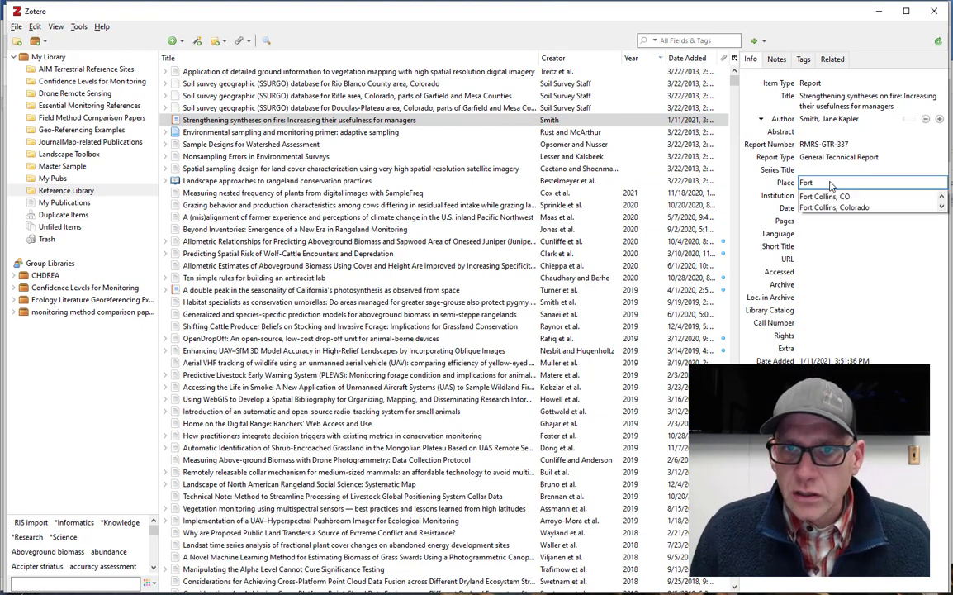
key("Down")
key("Return")
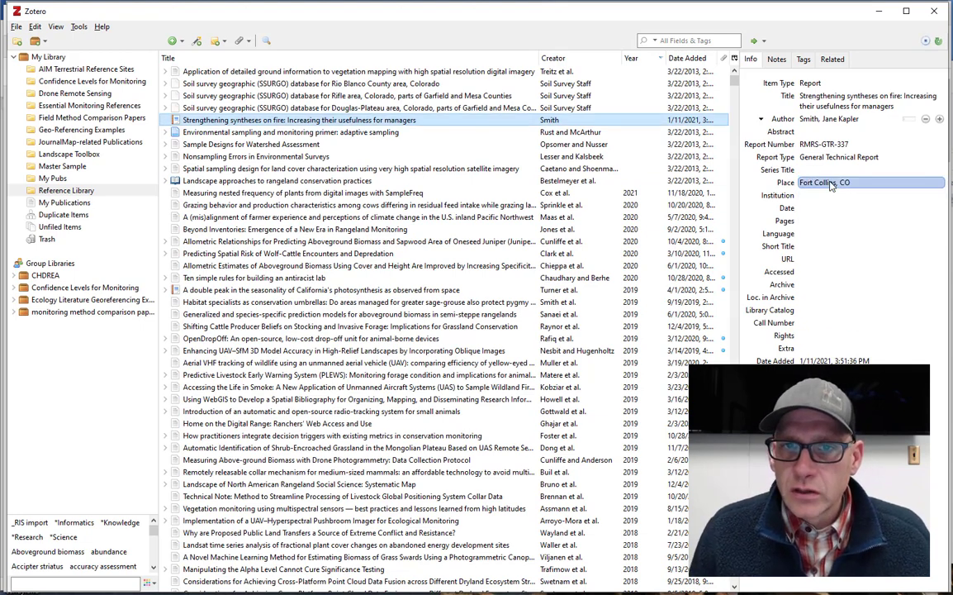
Set Institution to the USDA Forest Service Rocky Mountain Research Station, date 2015, and 59 pages.
left_click(831, 196)
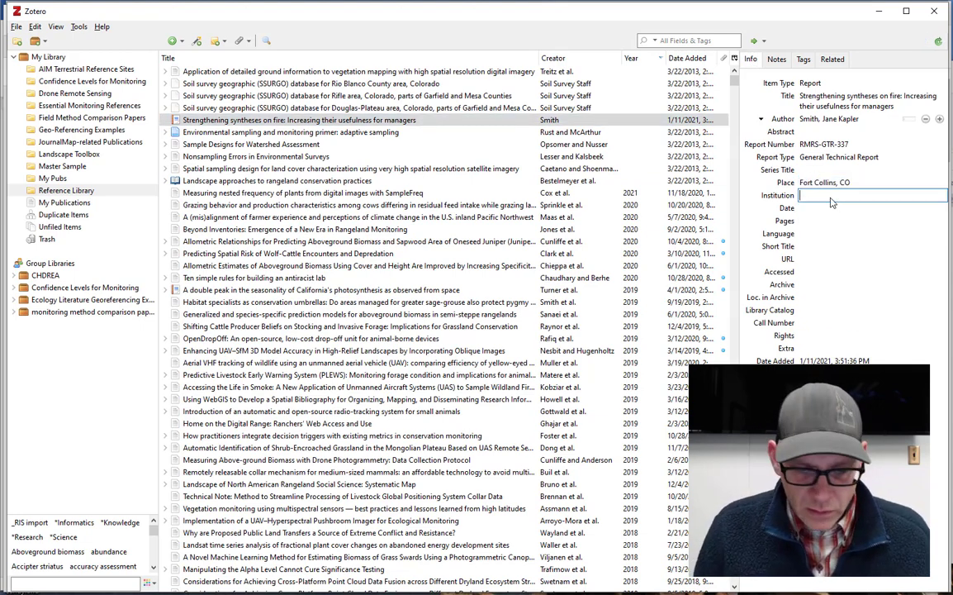
type("USD")
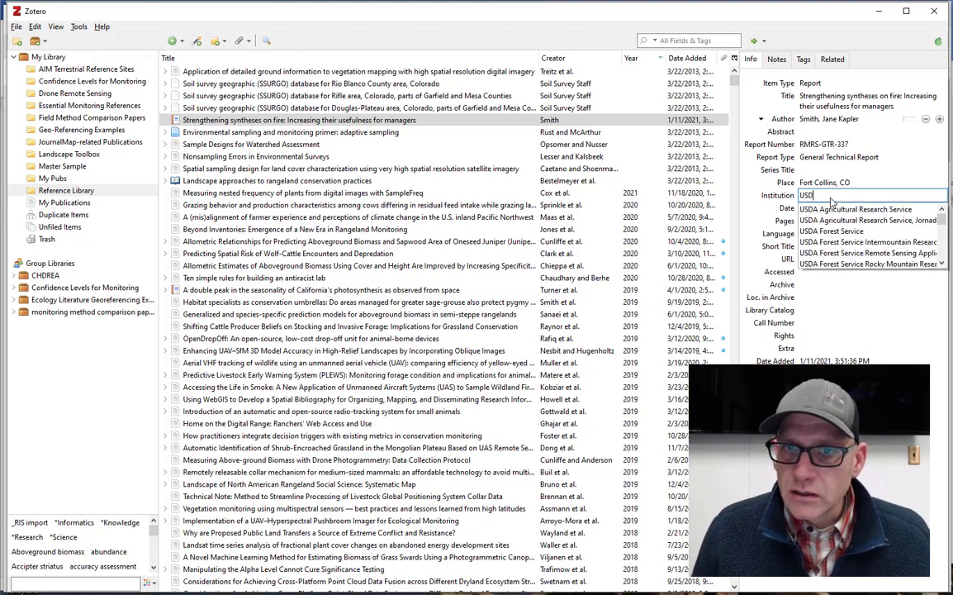
left_click(859, 265)
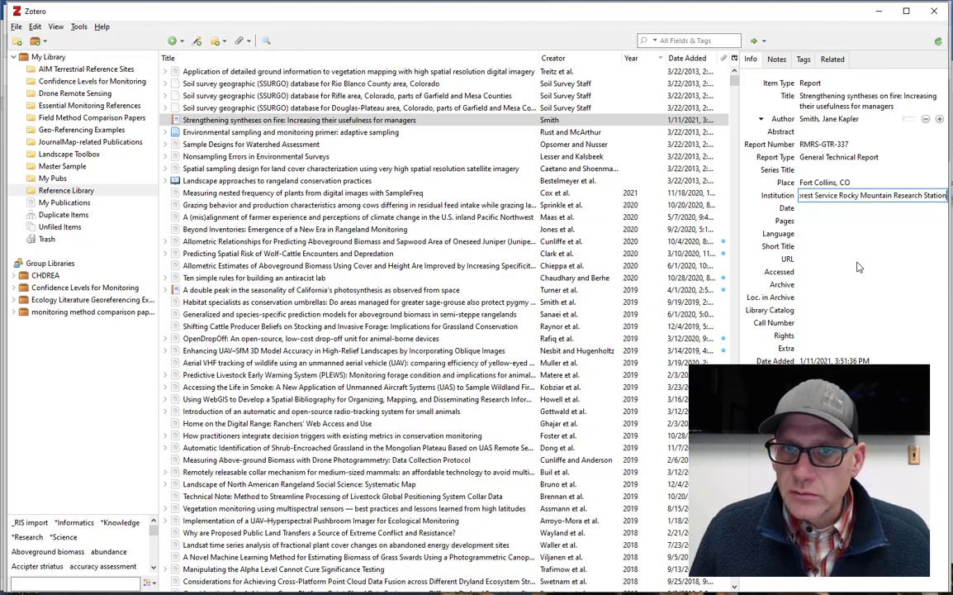
left_click(841, 214)
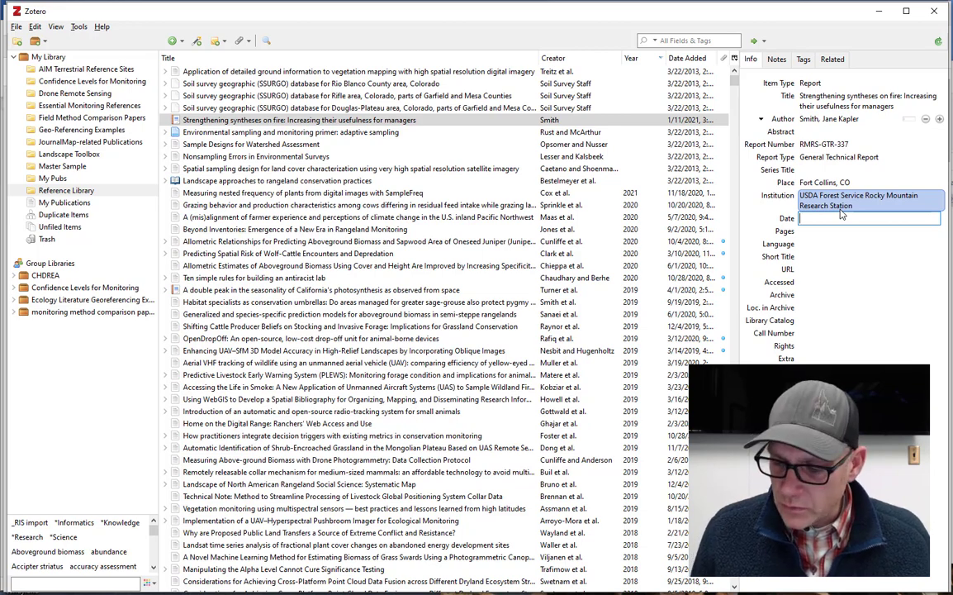
key("Tab")
type("59")
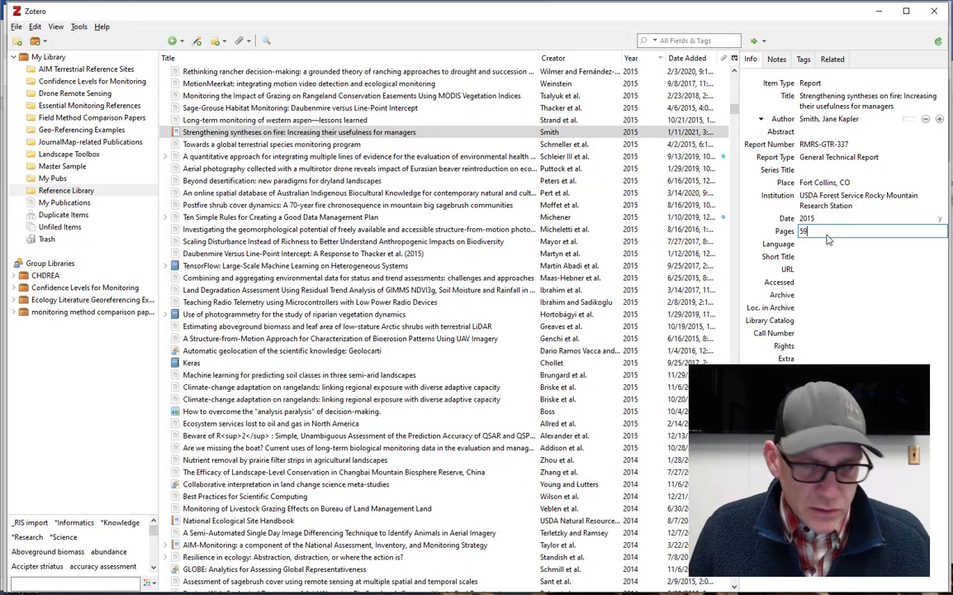
key("Tab")
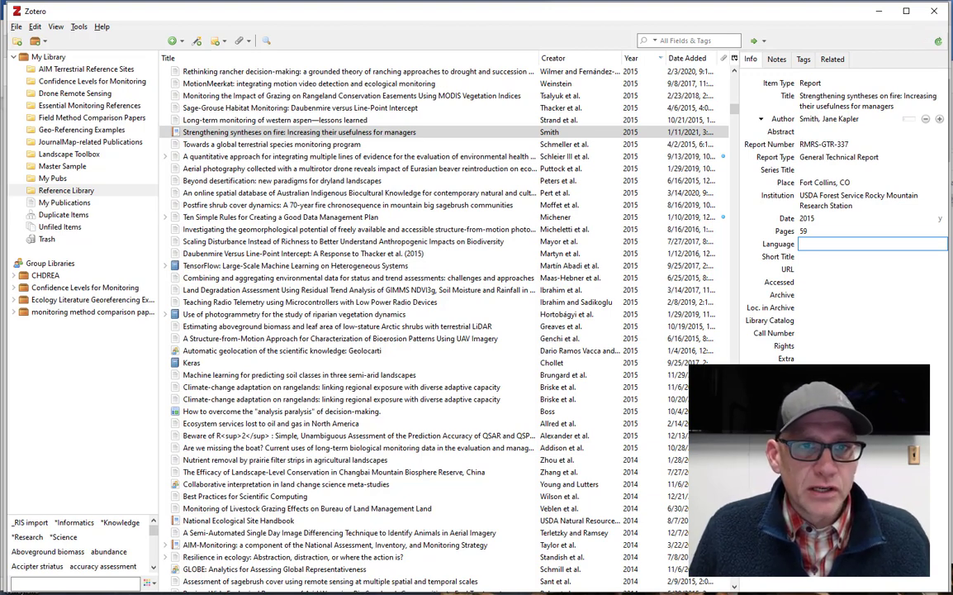
left_click(185, 132)
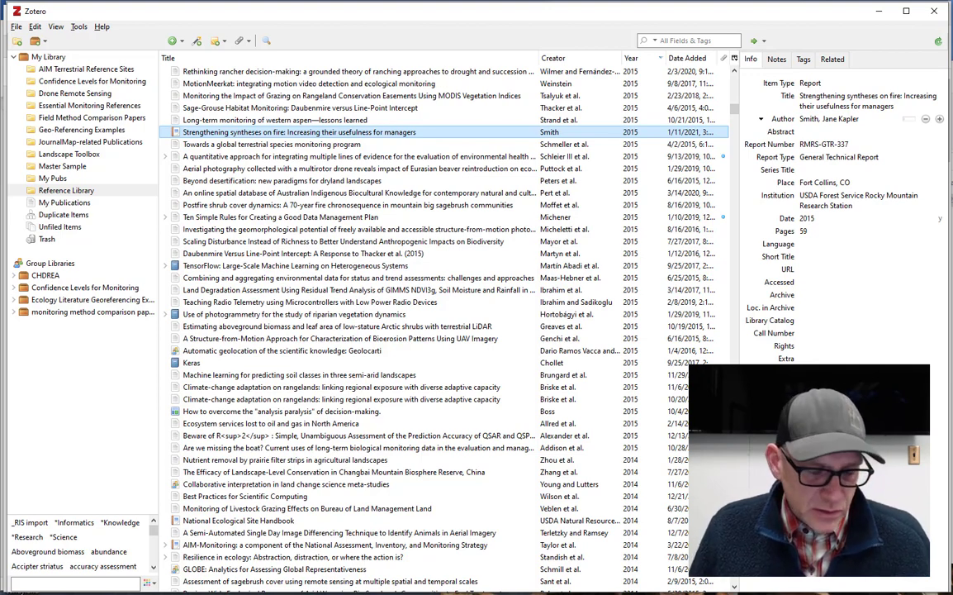
key("alt+Tab")
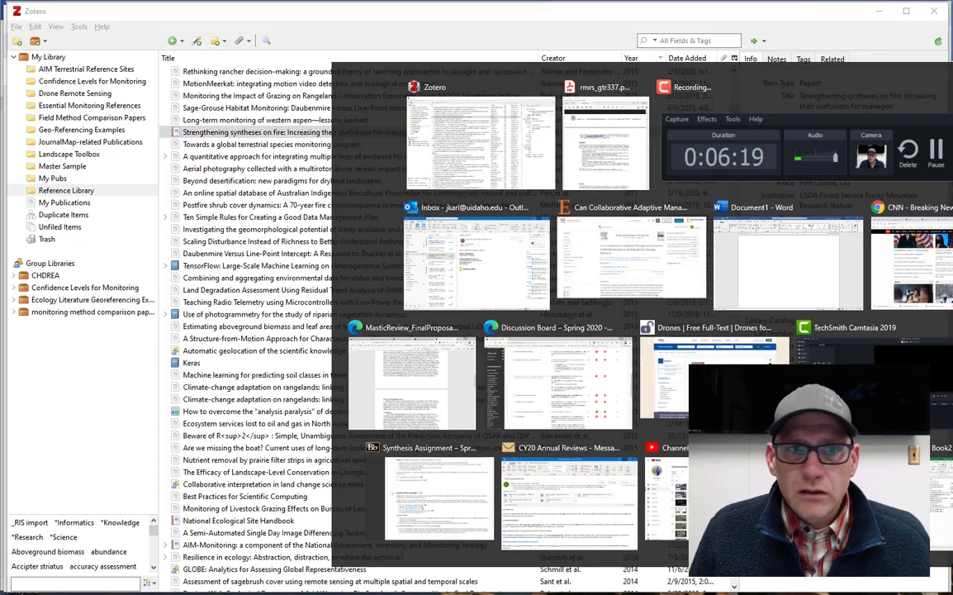
Copy the DOI link of the MDPI 'Drones for Conservation in Protected Areas' article in Edge.
key("alt+Tab")
left_click(54, 16)
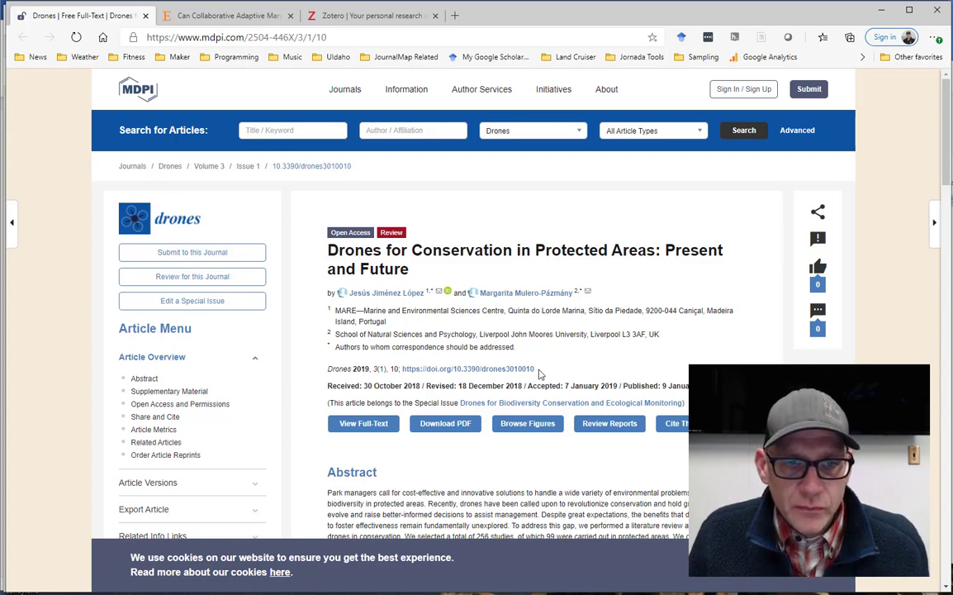
left_click_drag(538, 371, 455, 375)
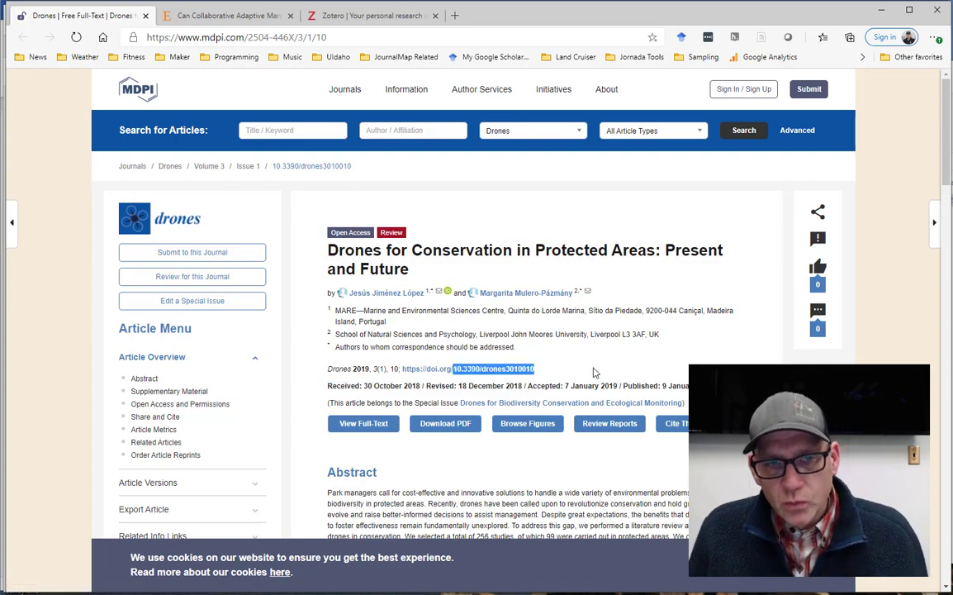
left_click(549, 369)
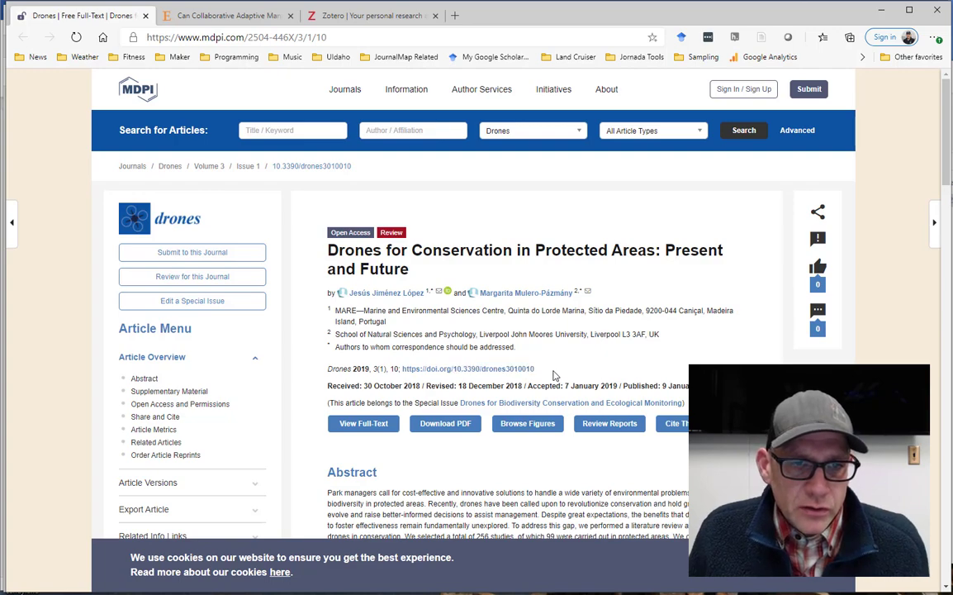
right_click(475, 373)
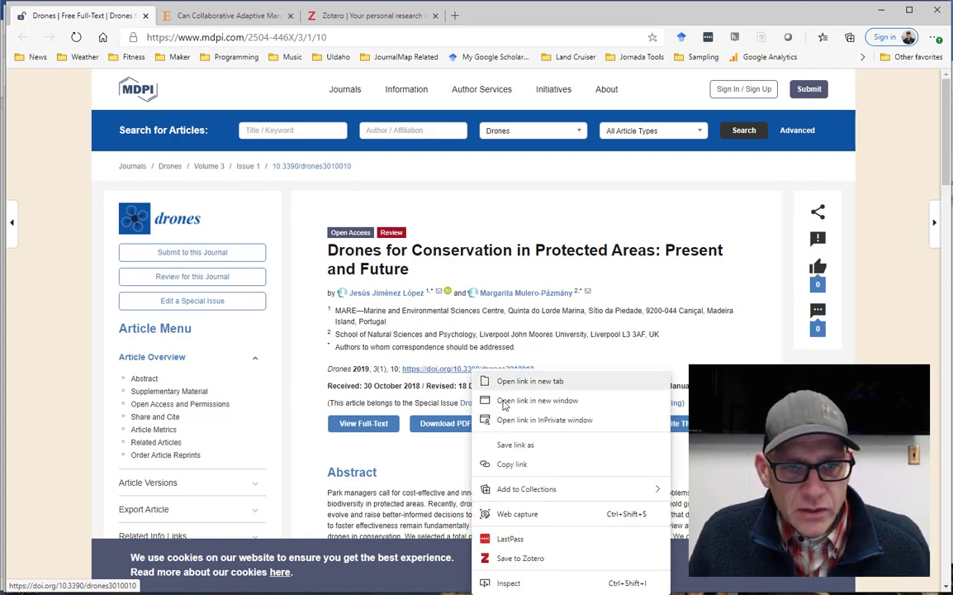
left_click(512, 464)
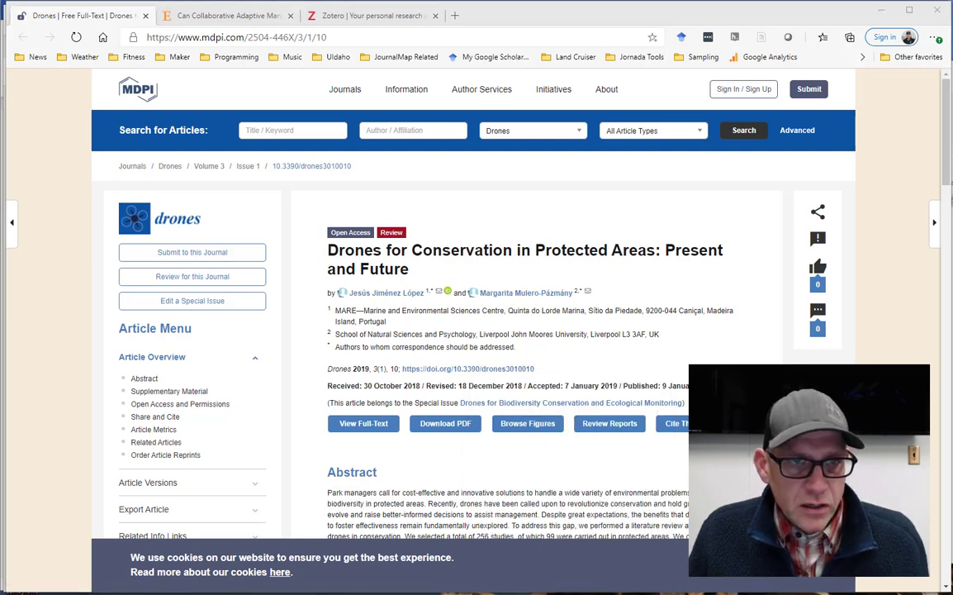
key("alt+Tab")
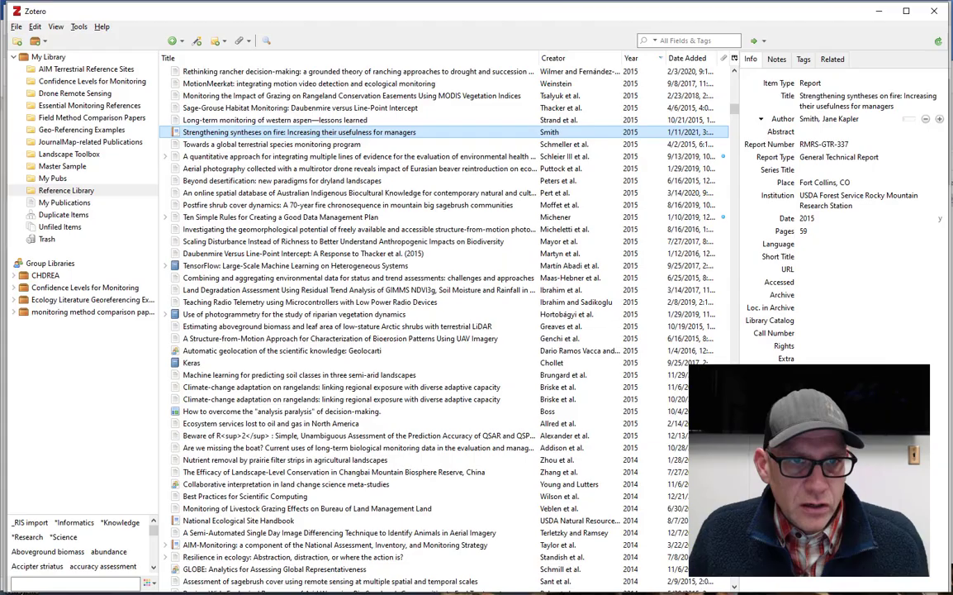
Add the Drones article to the library by pasting its DOI into Add Item by Identifier.
left_click(197, 42)
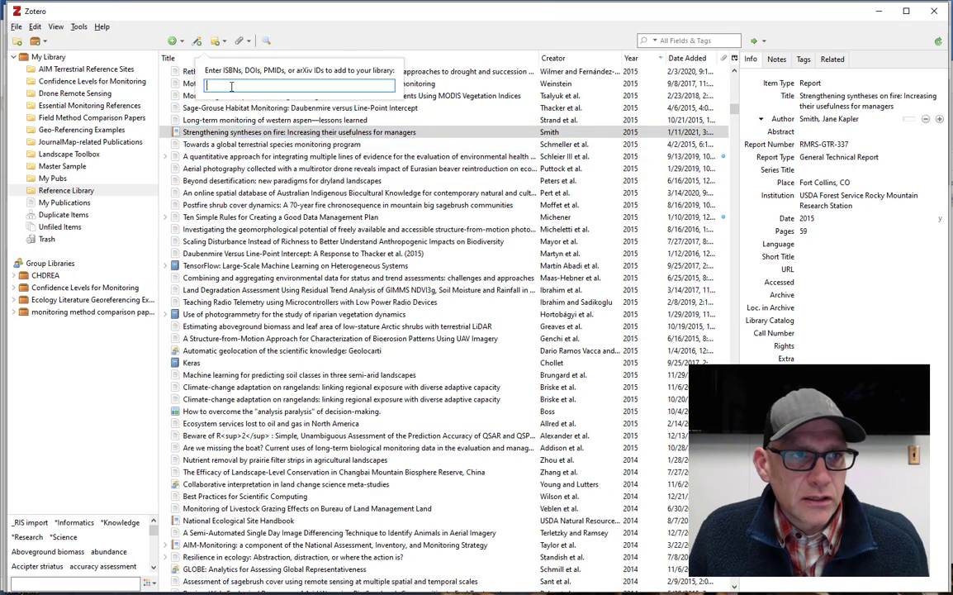
key("ctrl+v")
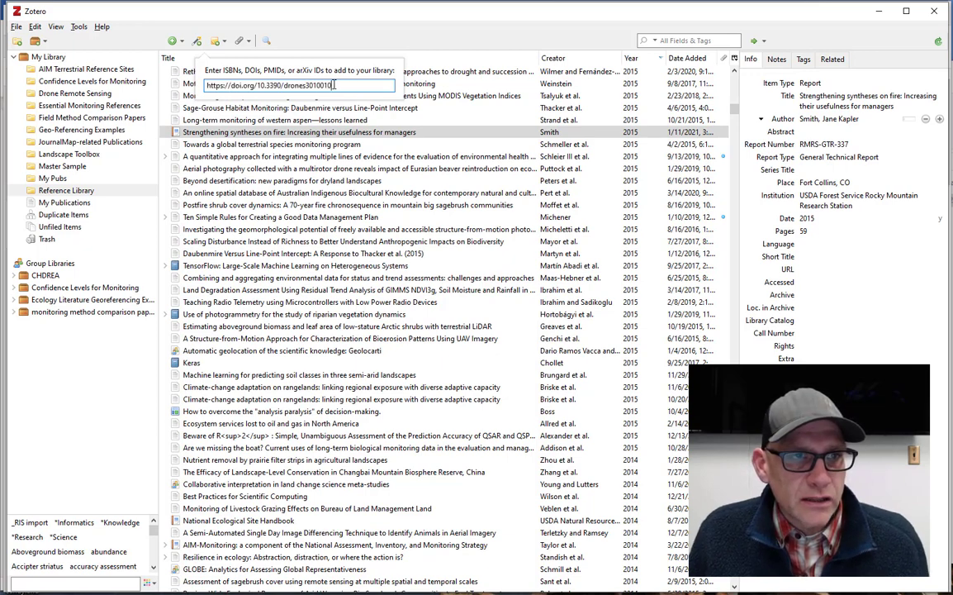
key("Return")
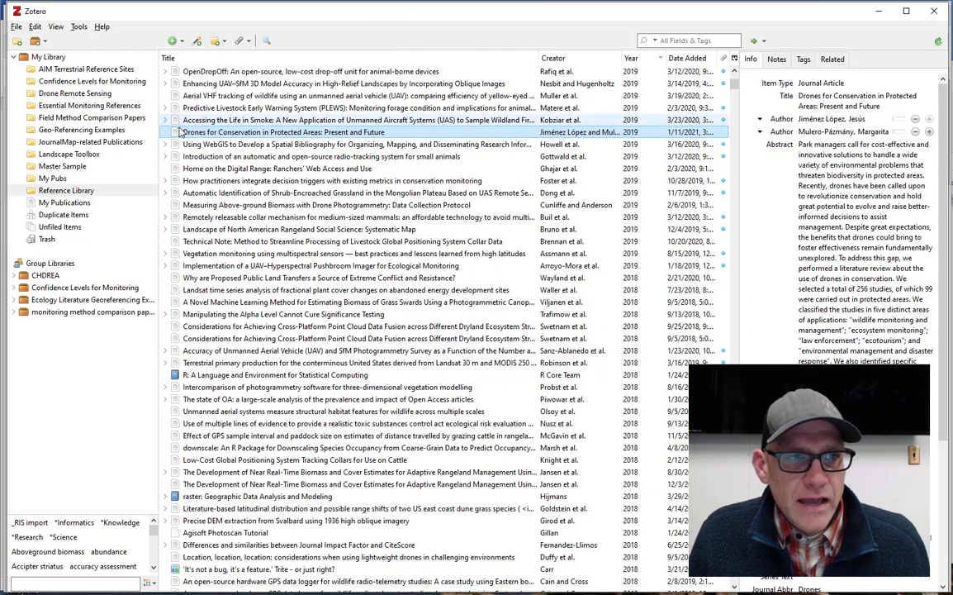
Review the imported record's title and abstract, leaving them unchanged.
left_click(863, 99)
key("Return")
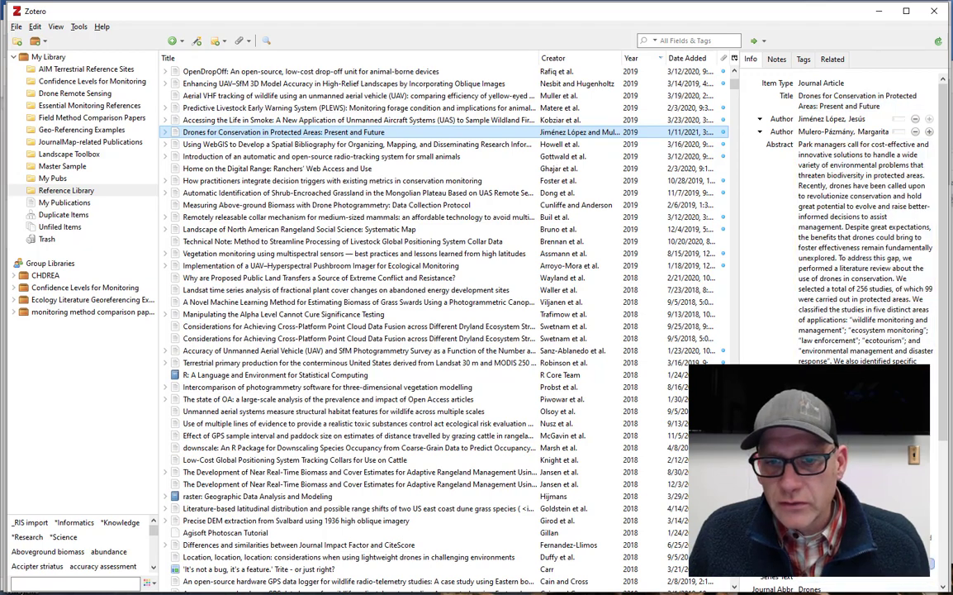
left_click(782, 232)
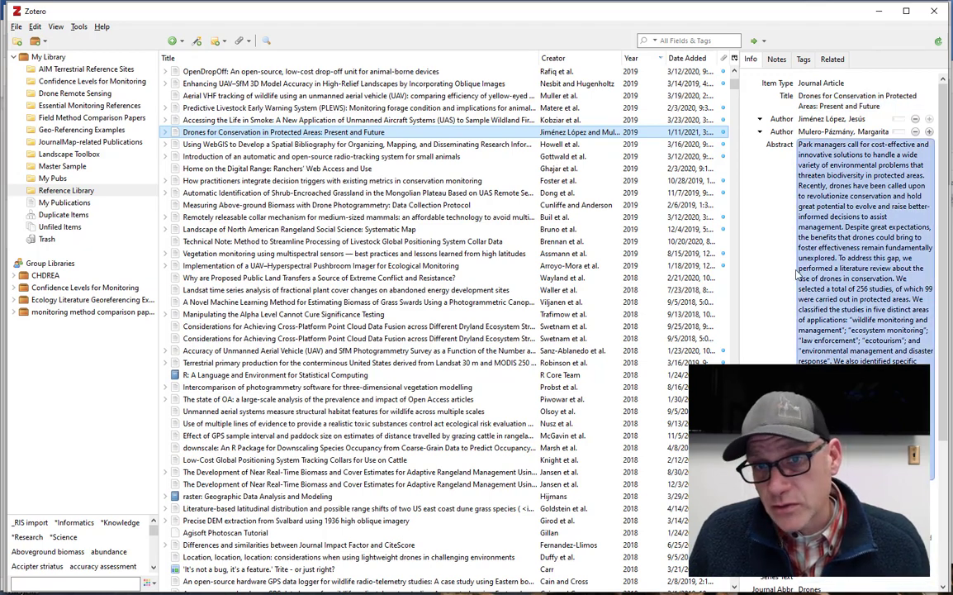
key("Escape")
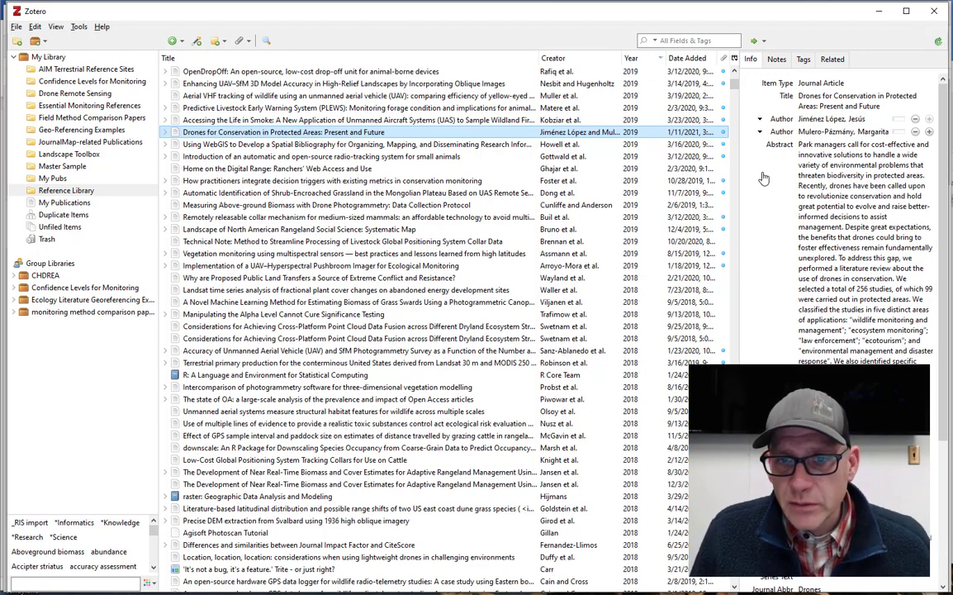
scroll(764, 179, "down", 5)
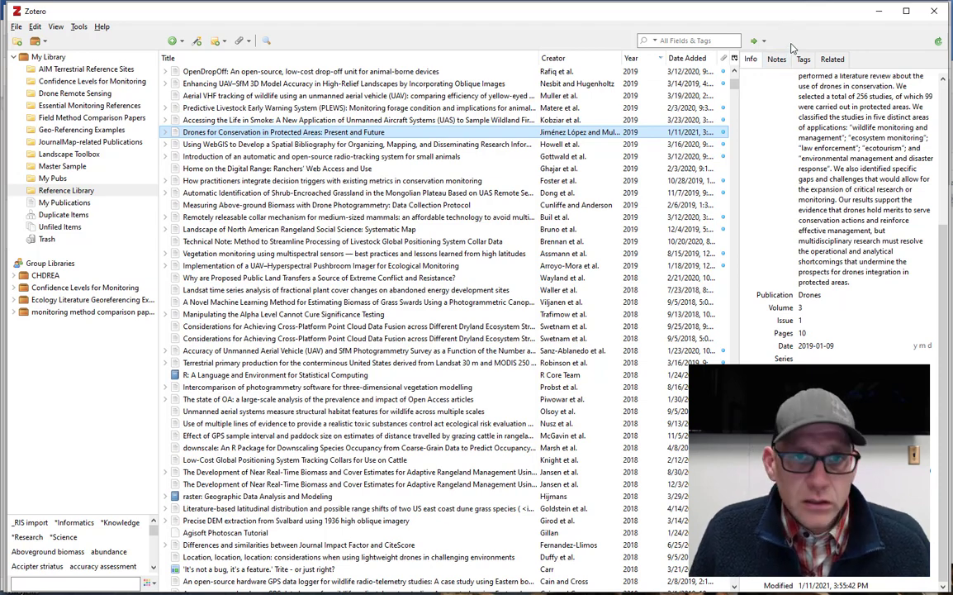
Copy the DOI link of the ScienceDirect Collaborative Adaptive Management cattle-grazing article.
key("alt+Tab")
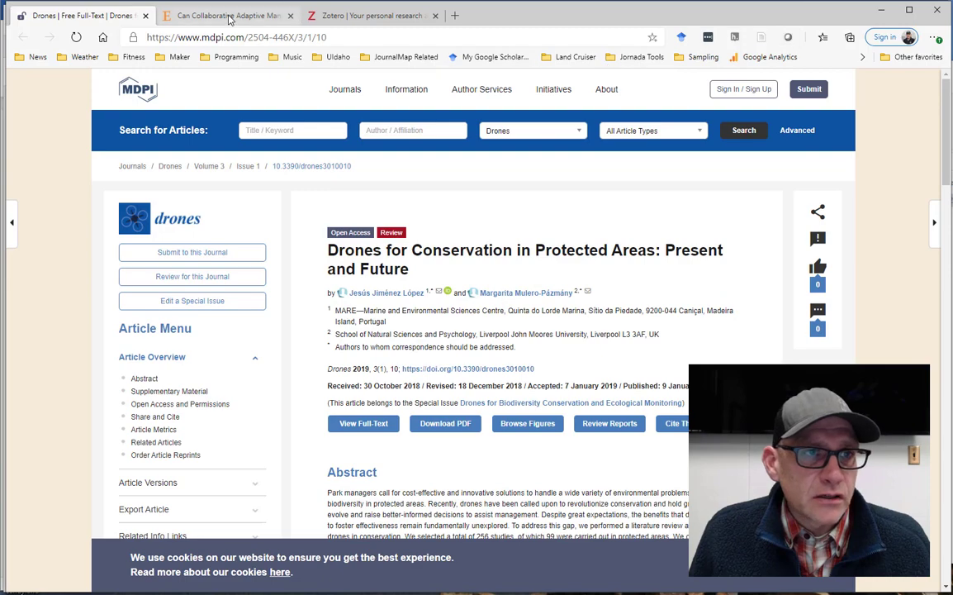
left_click(223, 15)
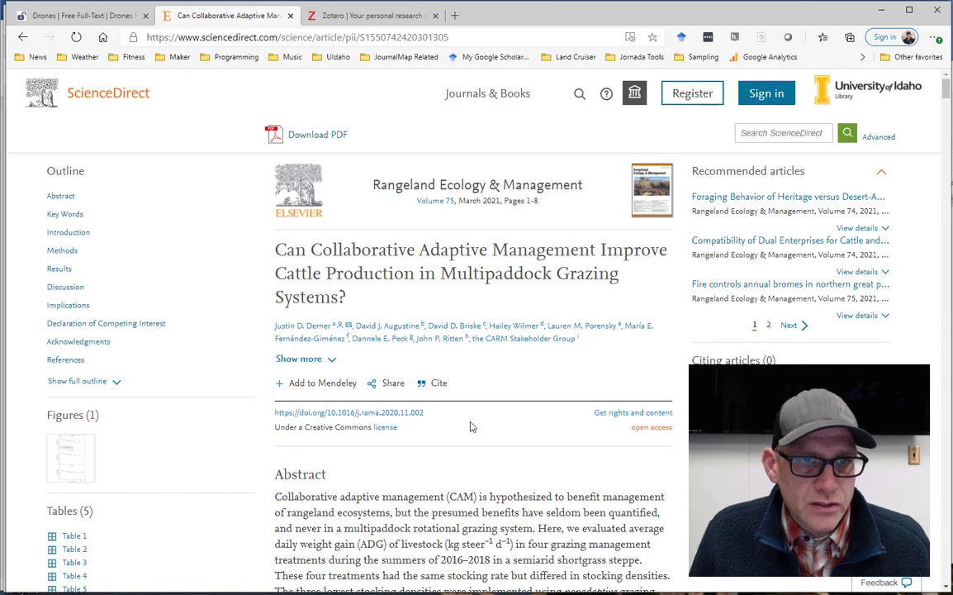
right_click(404, 412)
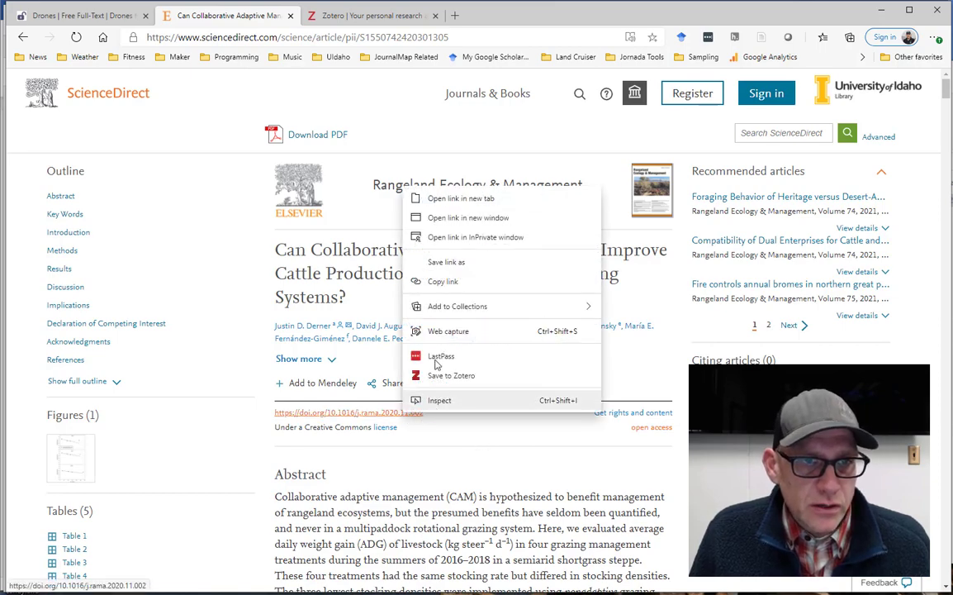
left_click(446, 281)
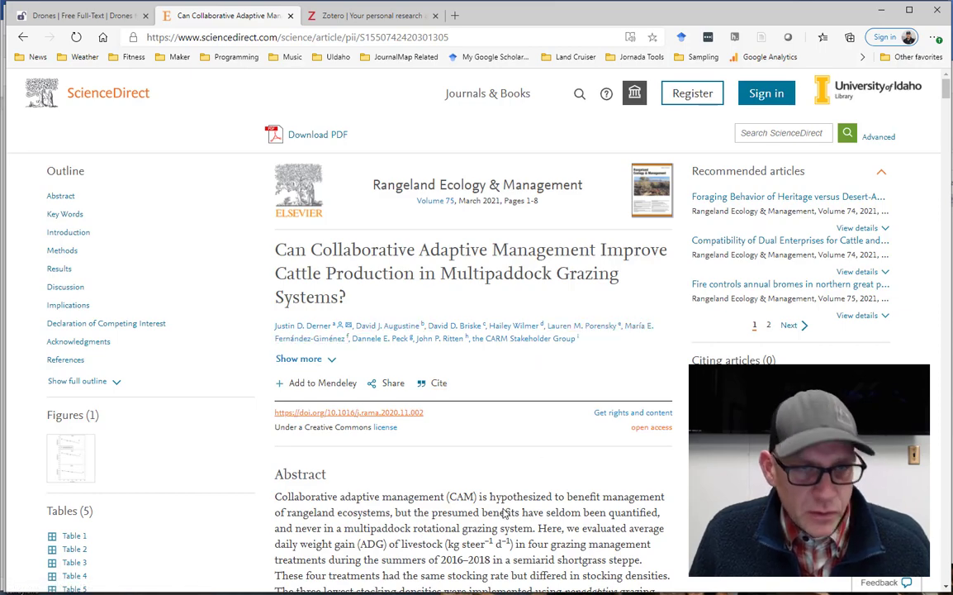
key("alt+Tab")
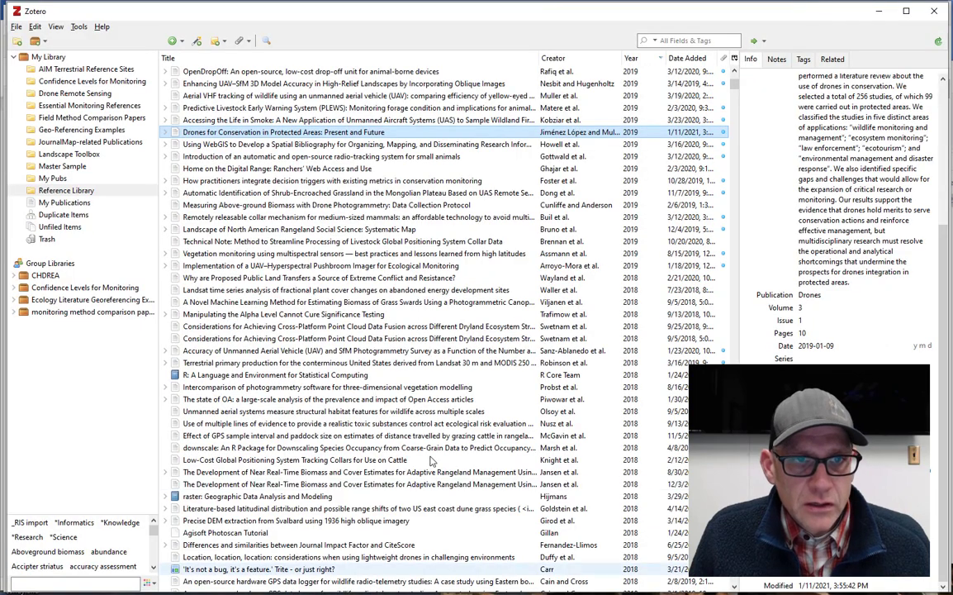
left_click(196, 41)
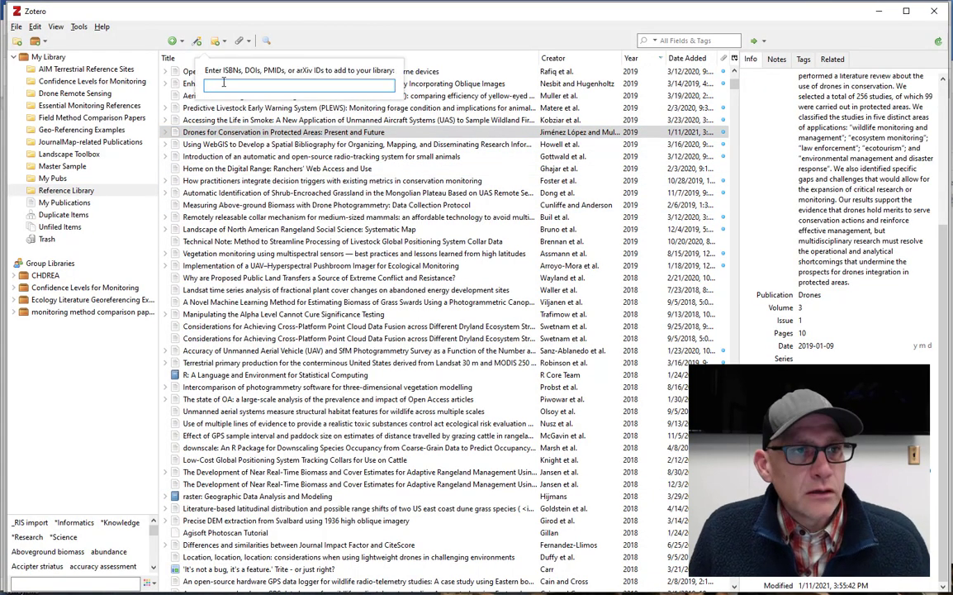
key("ctrl+v")
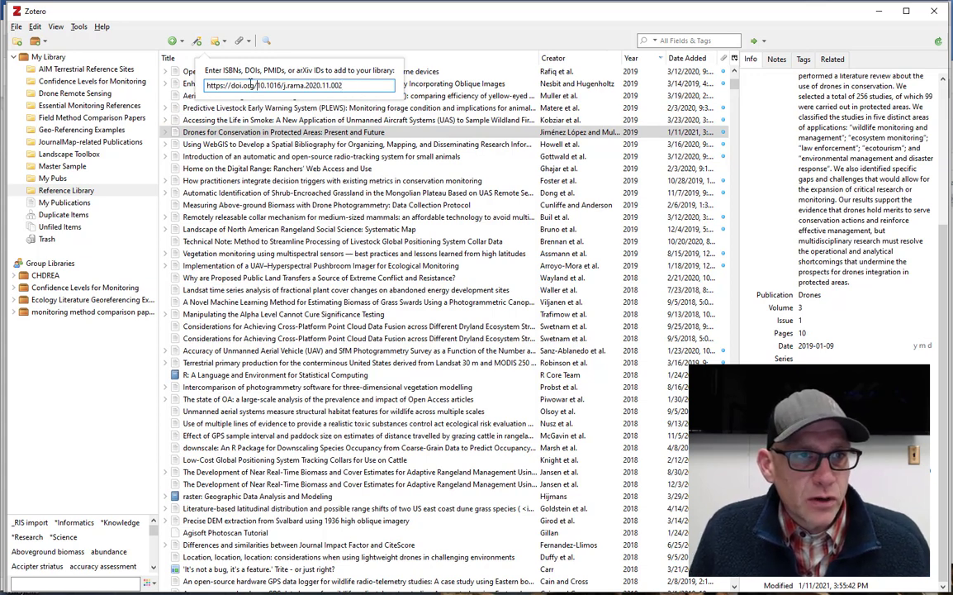
left_click_drag(256, 85, 204, 85)
key("BackSpace")
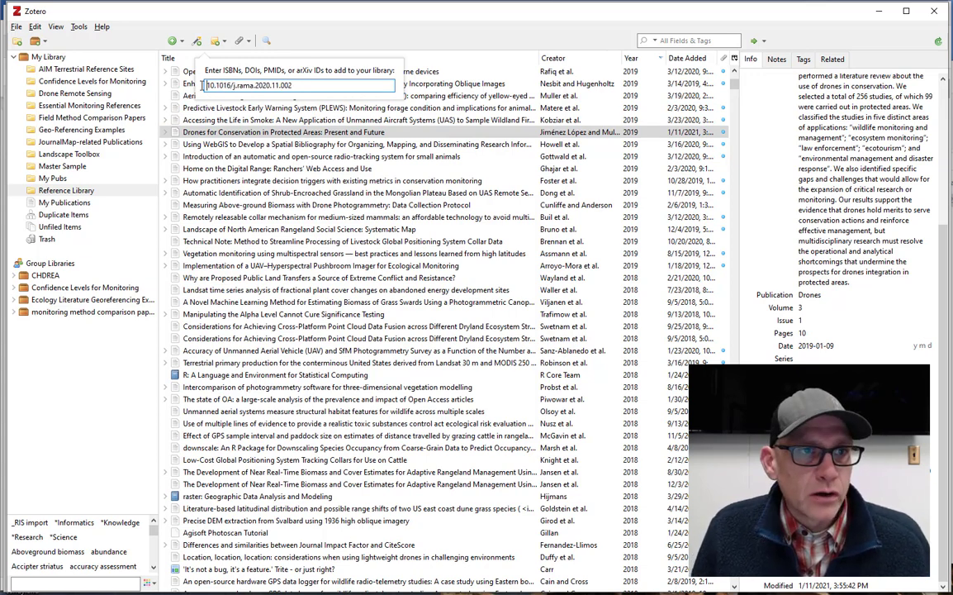
key("Return")
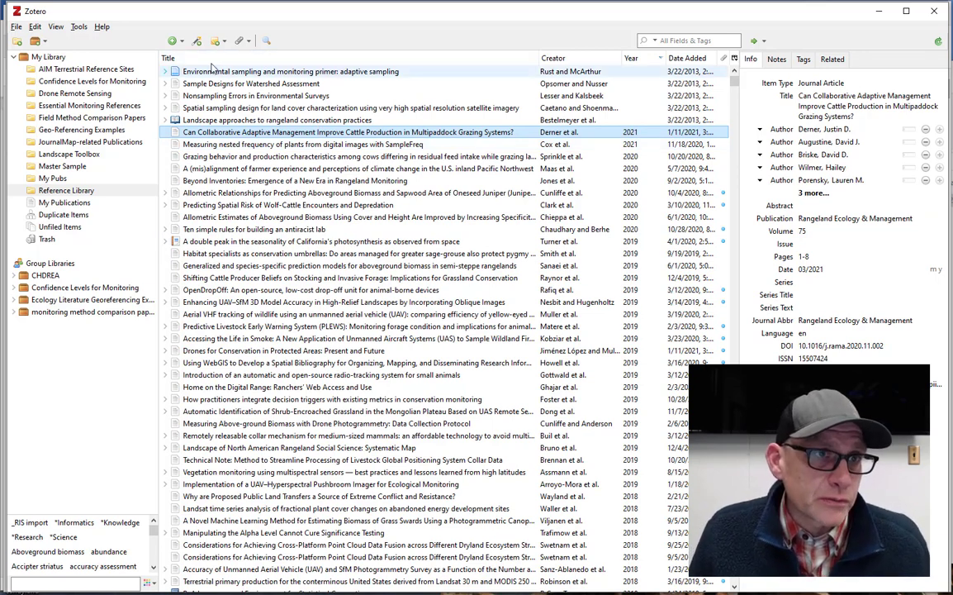
left_click(198, 41)
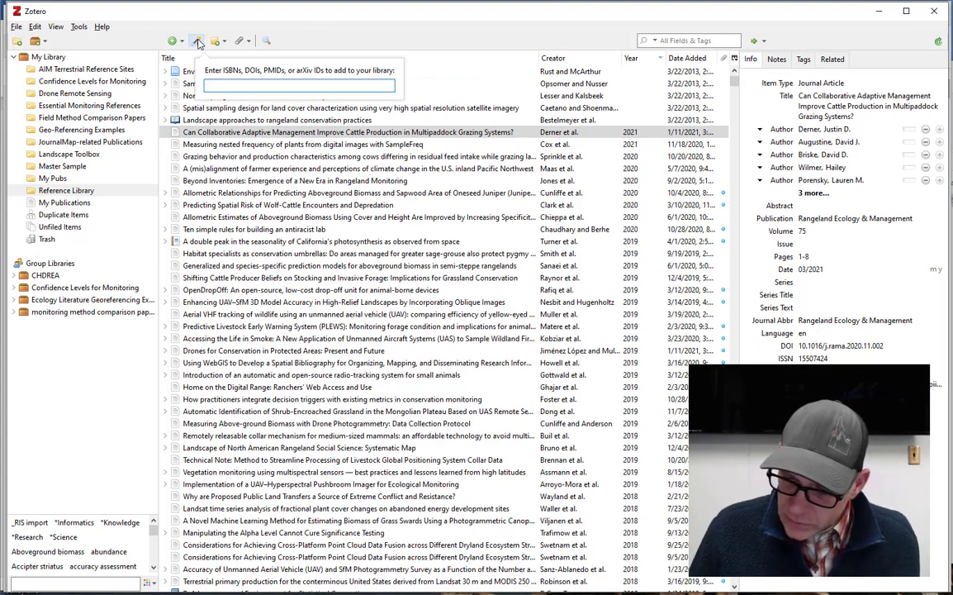
type("978-0-")
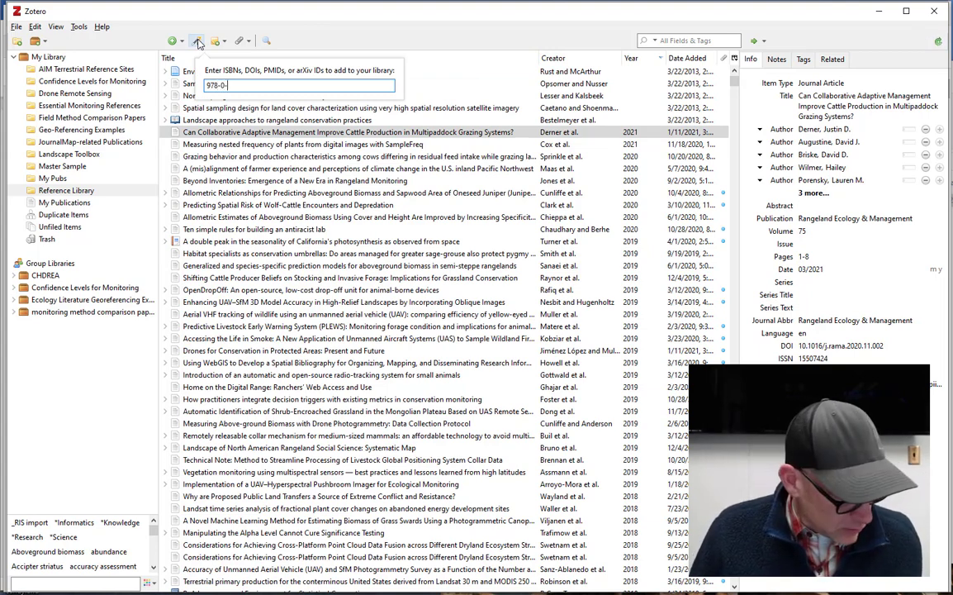
type("19-")
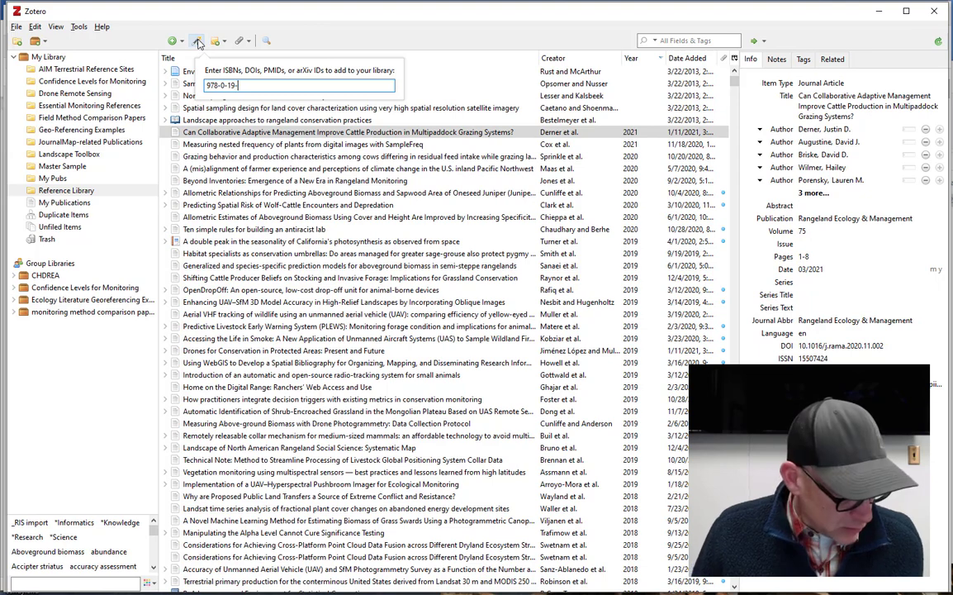
type("976024")
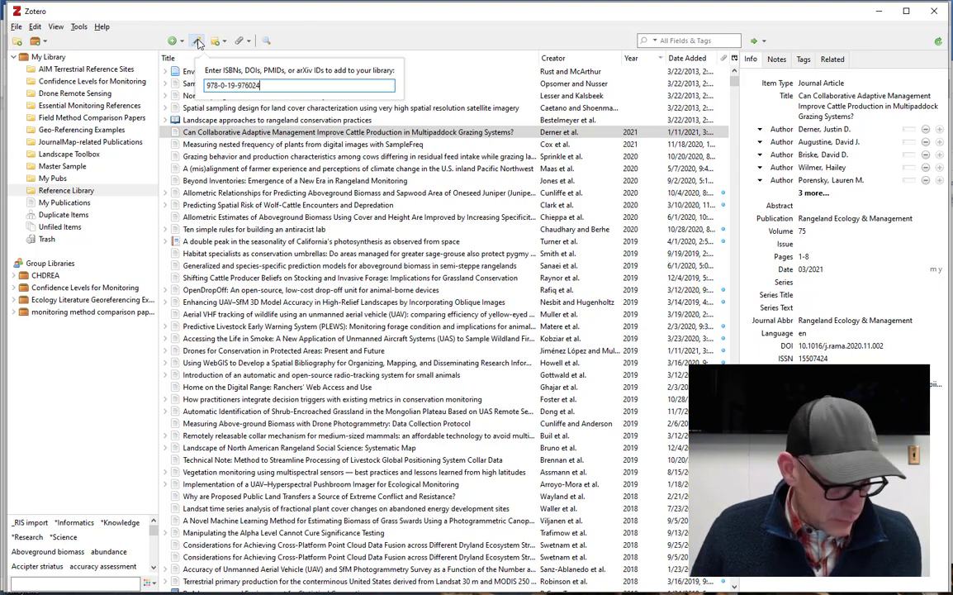
type("-4")
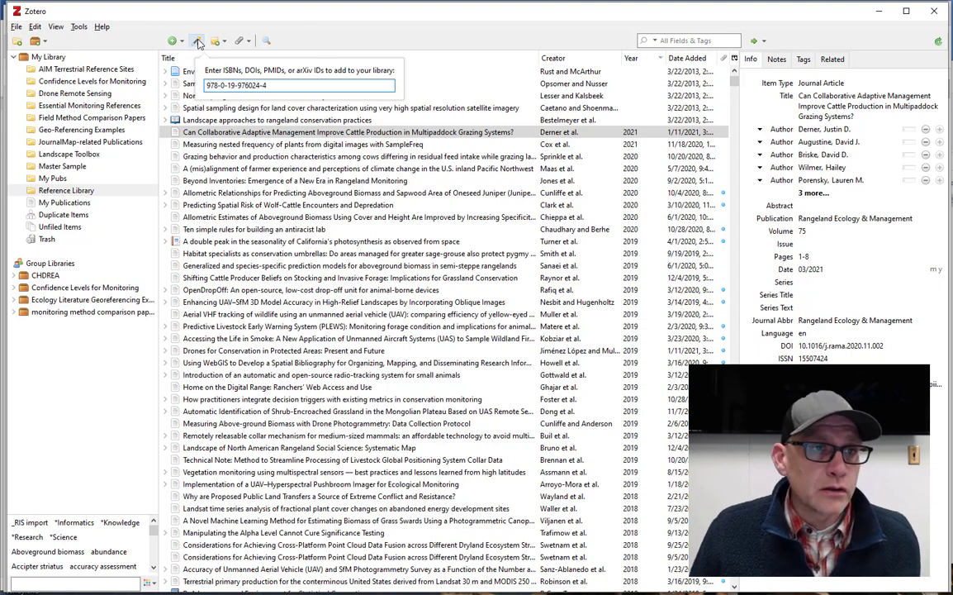
key("Return")
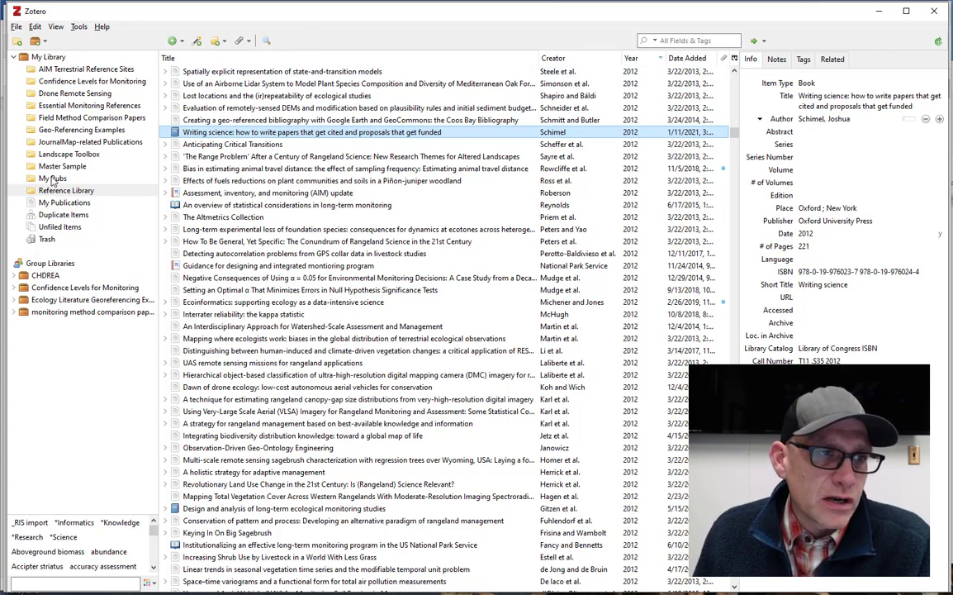
left_click(52, 178)
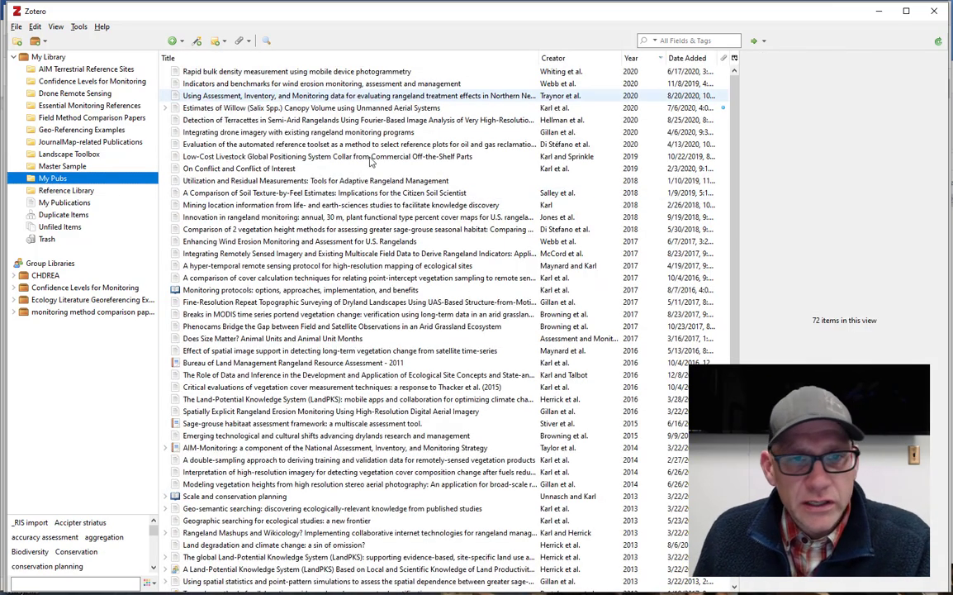
Return to the full Reference Library (2980 items) and bring the blank Word Document1 forward.
left_click(69, 191)
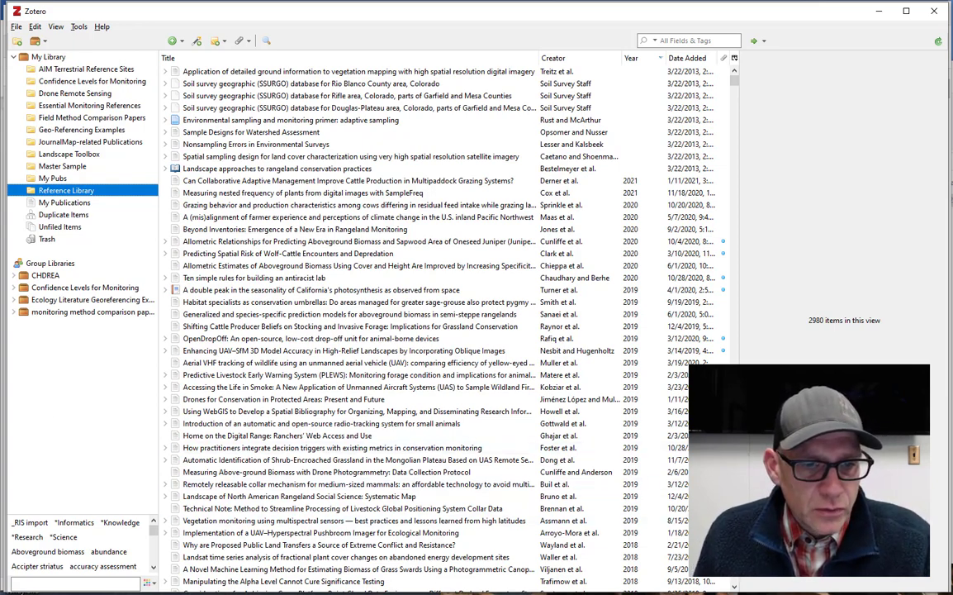
left_click(793, 570)
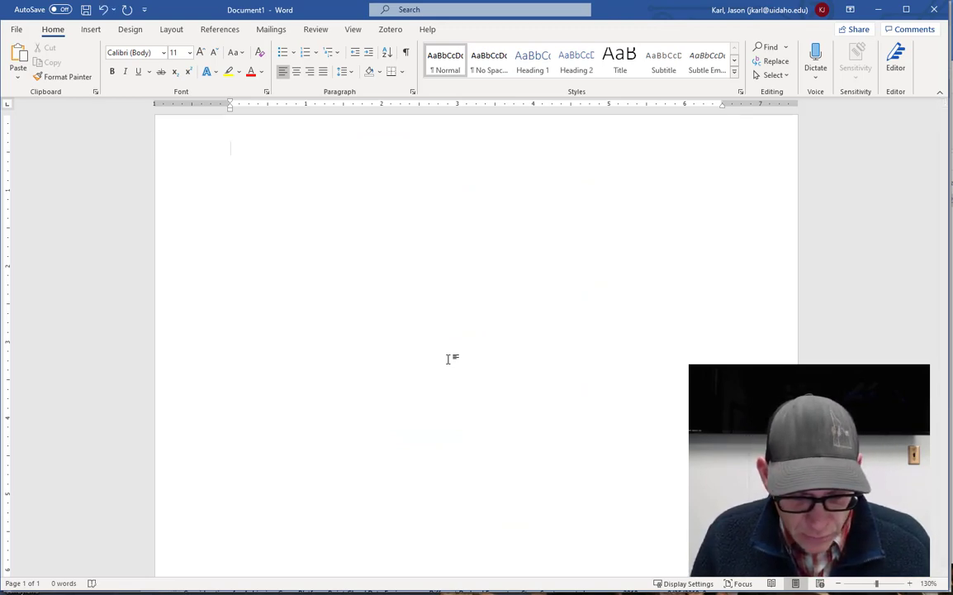
Type the opening sentence calling it near malpractice not to teach students reference manager software.
type("I think it is ")
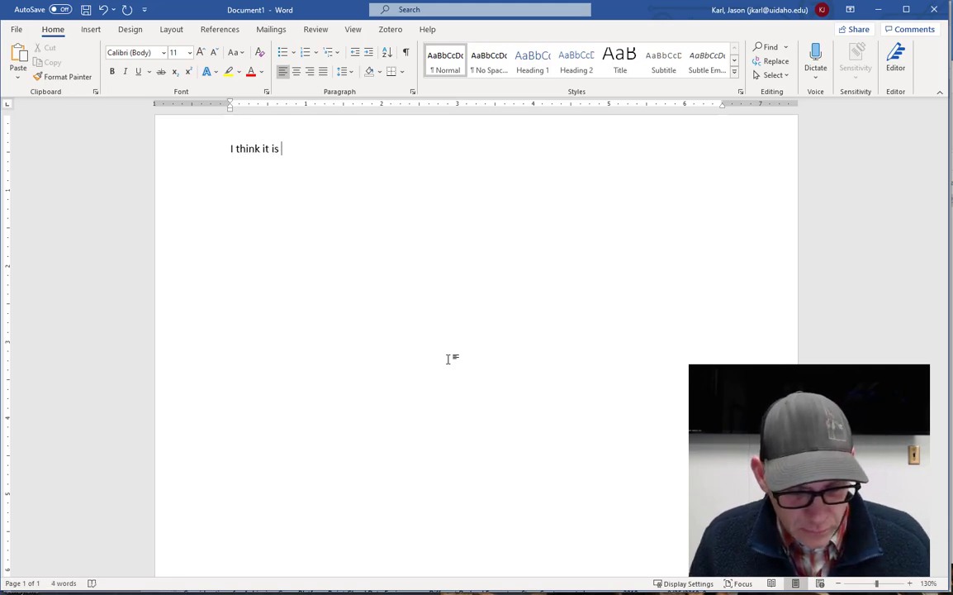
type("bordering on educ")
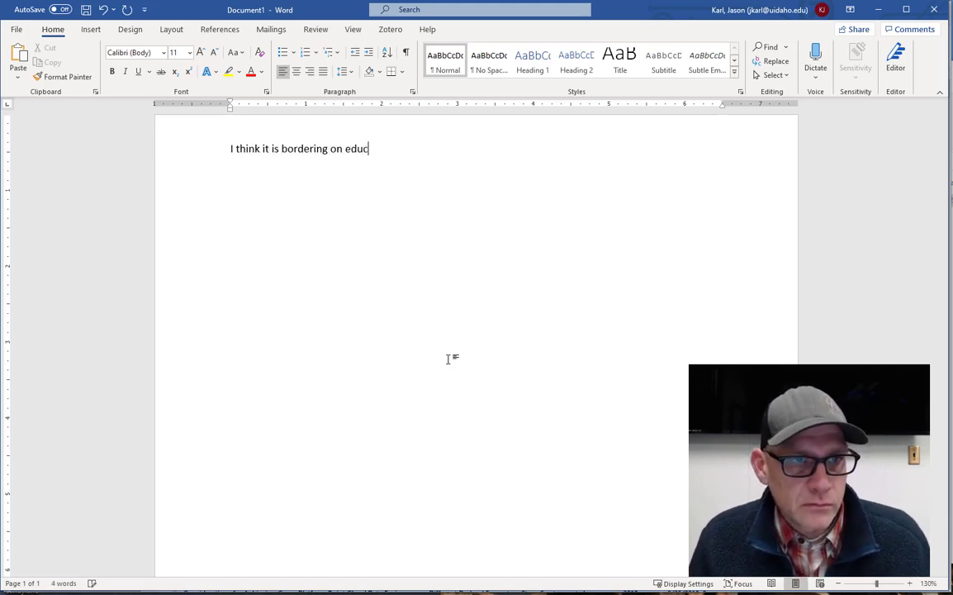
type("ation malpra")
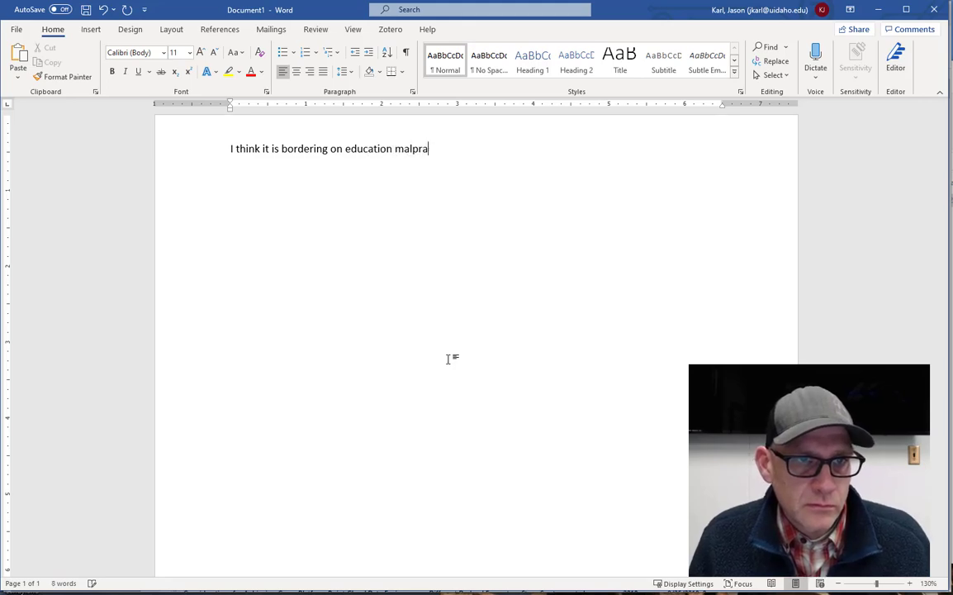
type("ctice to not ")
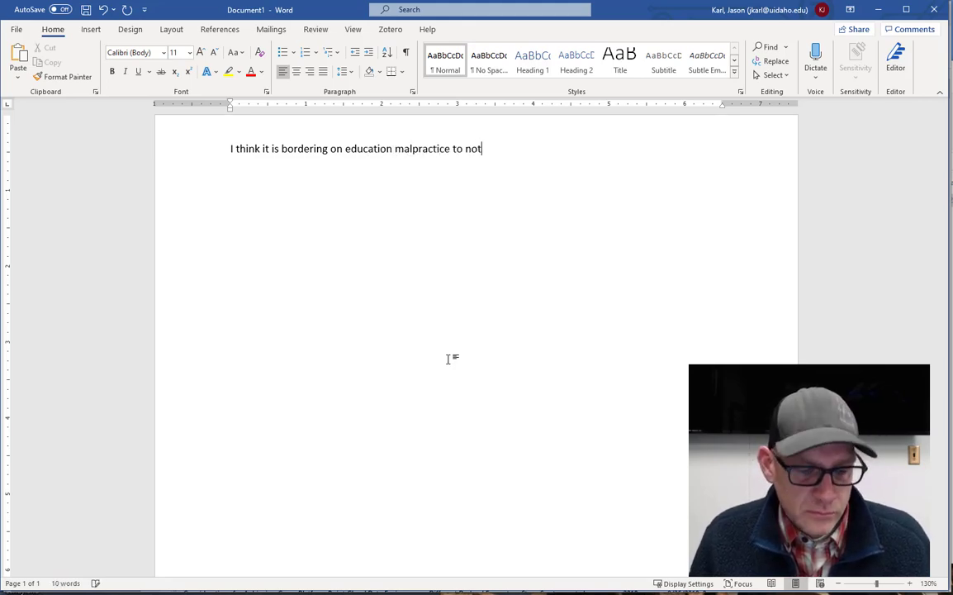
type("teach students t")
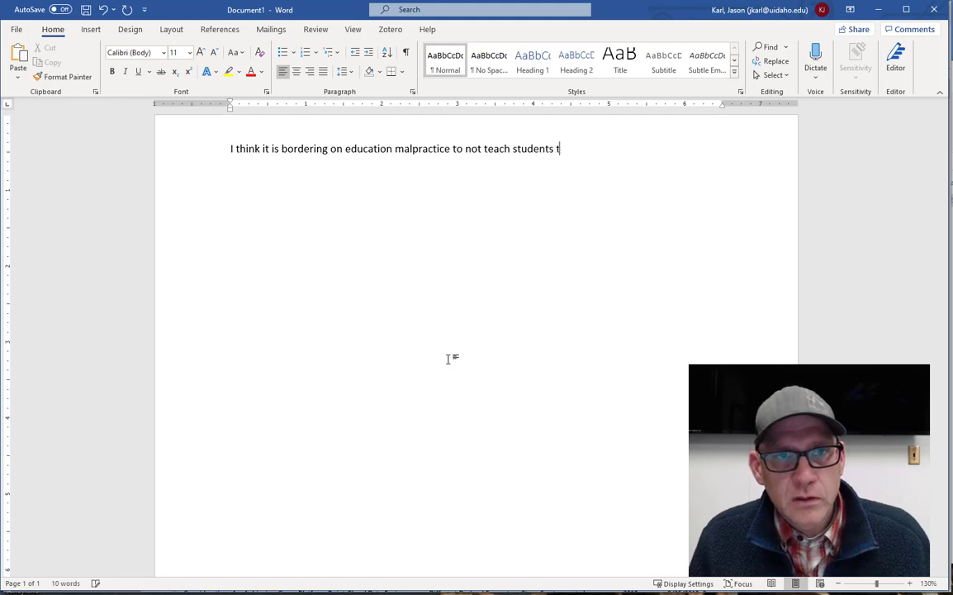
type("o use referenc")
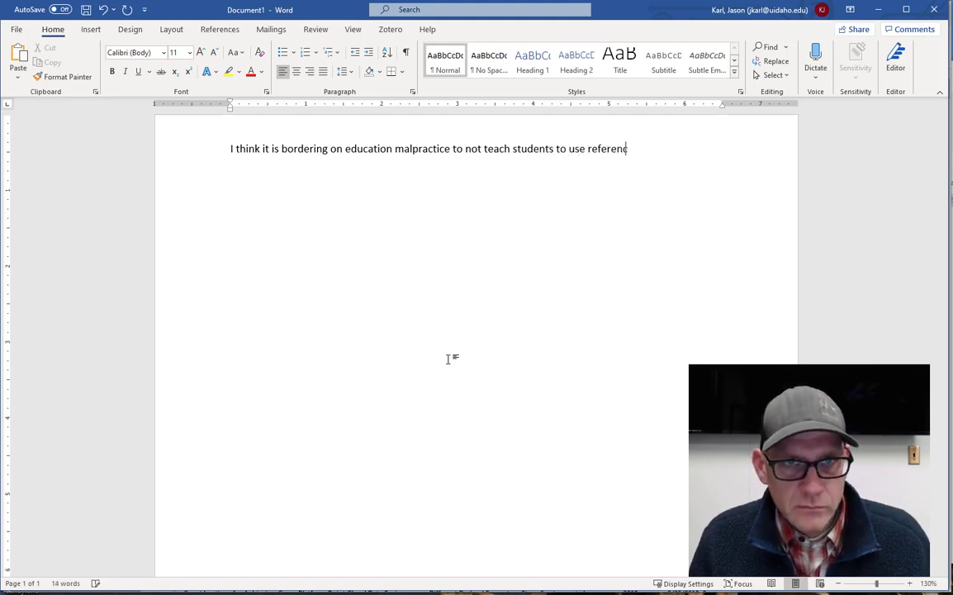
type("e manager softwa")
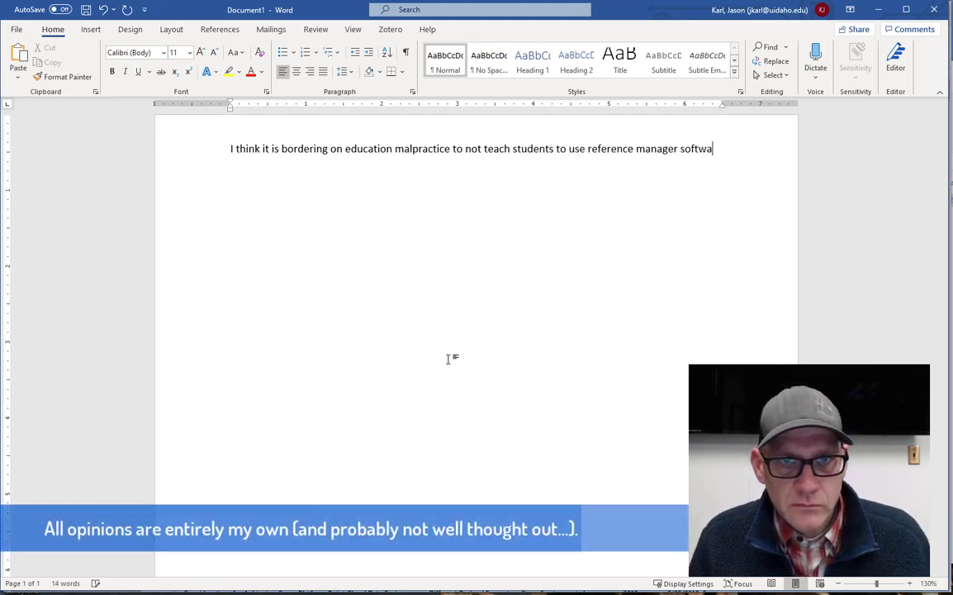
type("re")
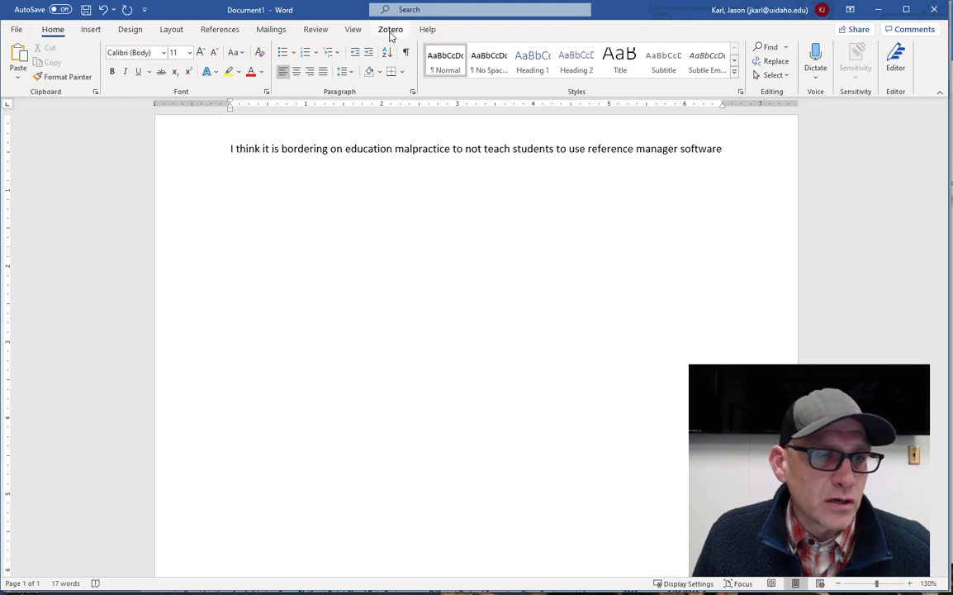
Set the document's Zotero citation style to Ecological Applications and start a citation after the first sentence.
left_click(390, 32)
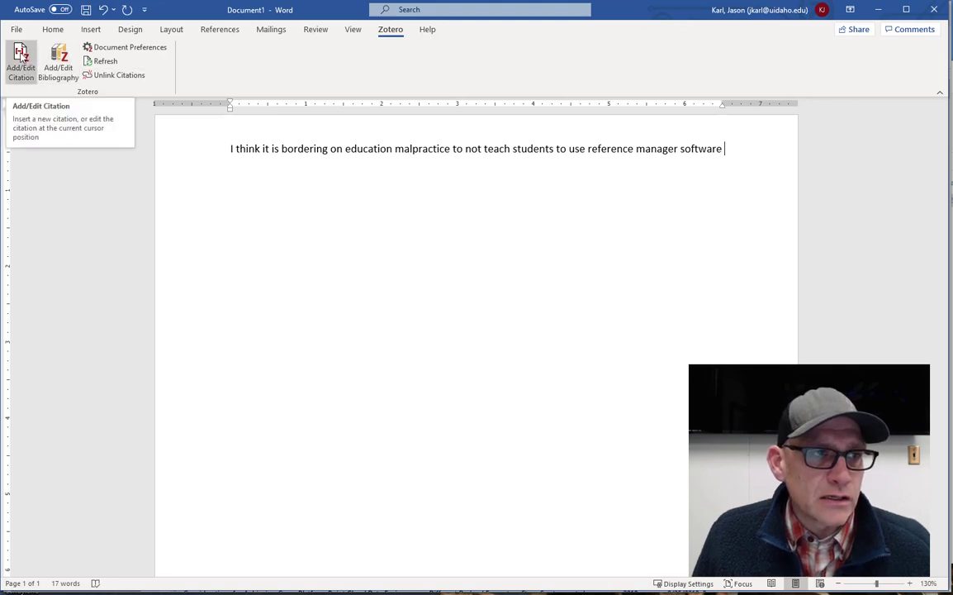
left_click(22, 56)
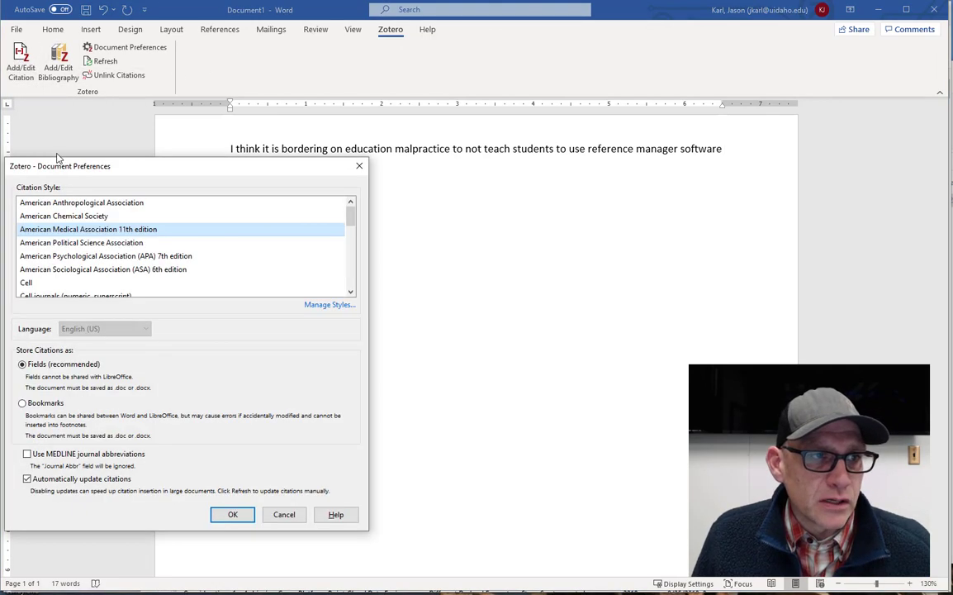
left_click_drag(69, 167, 103, 163)
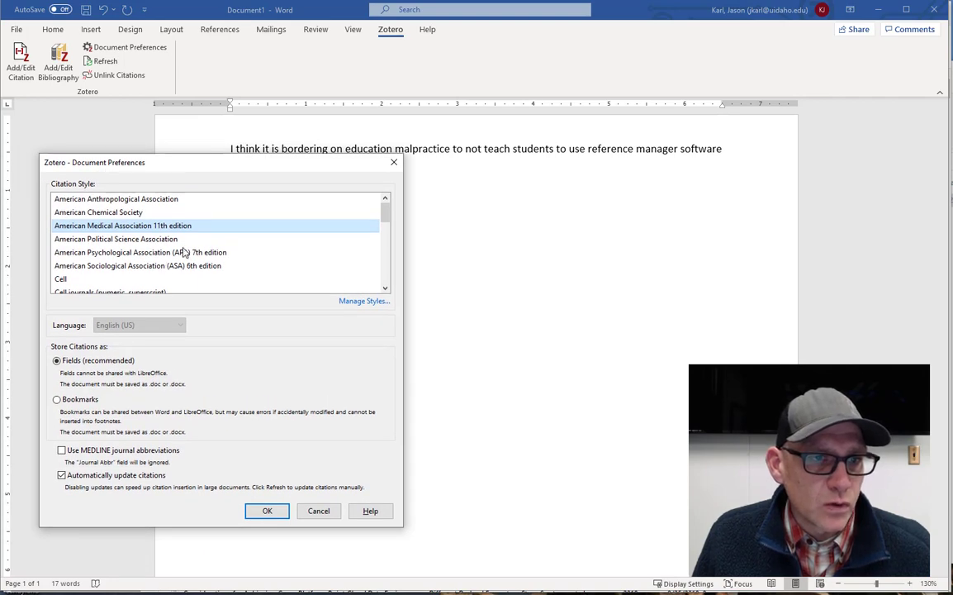
scroll(237, 255, "down", 3)
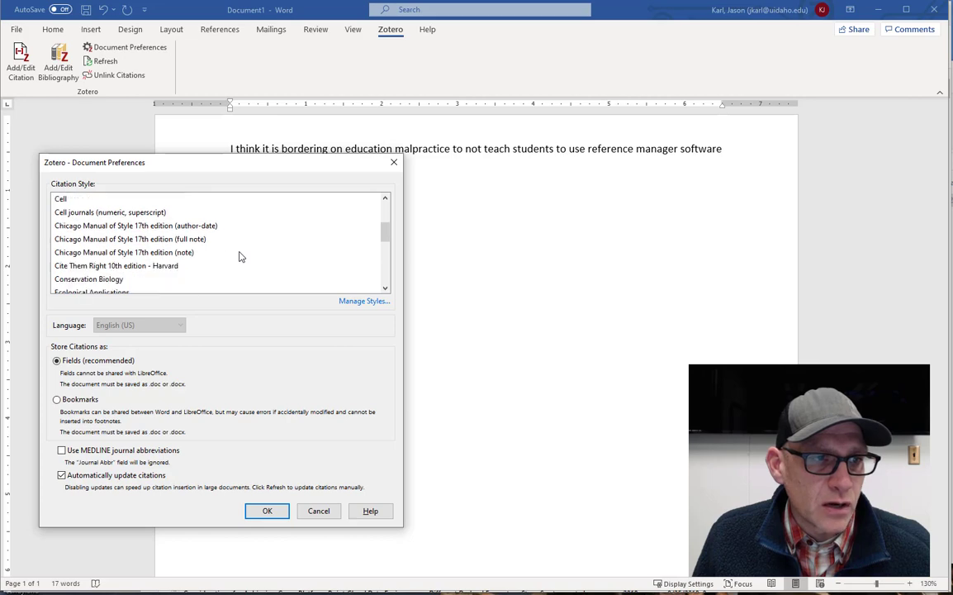
scroll(239, 256, "down", 1)
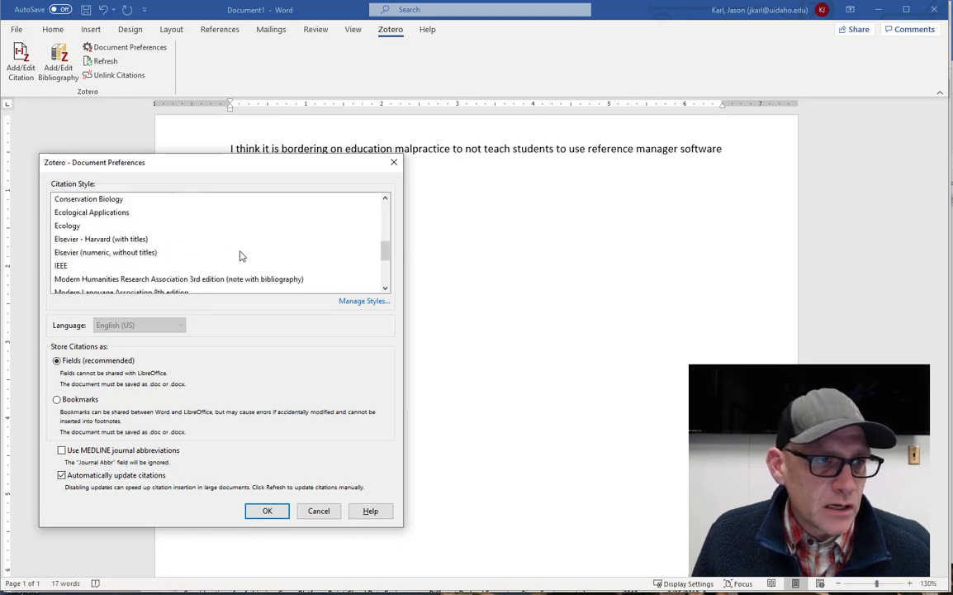
left_click(99, 213)
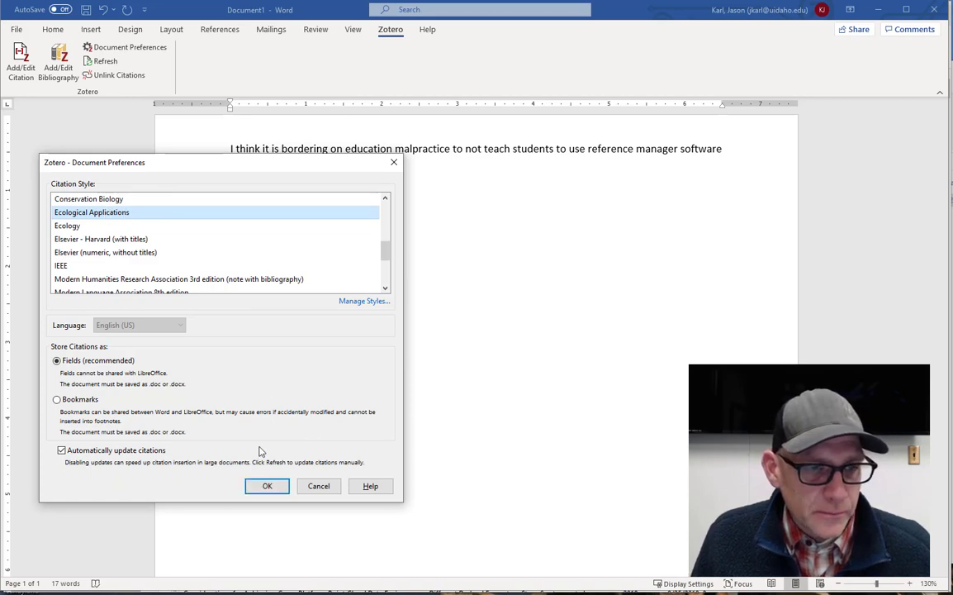
left_click(266, 487)
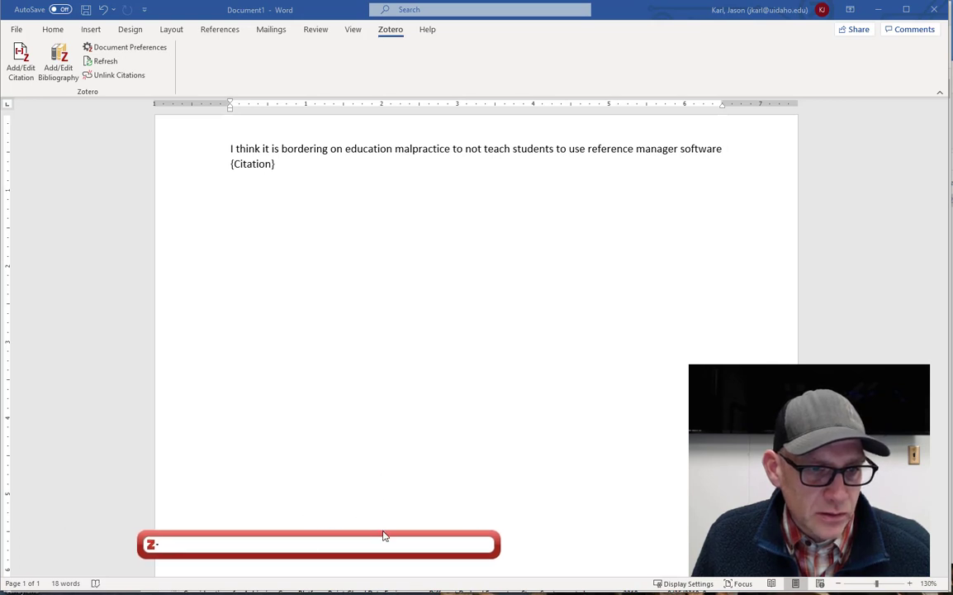
Search the citation bar for Smith 2015 and select the Strengthening syntheses on fire paper.
left_click_drag(391, 539, 445, 299)
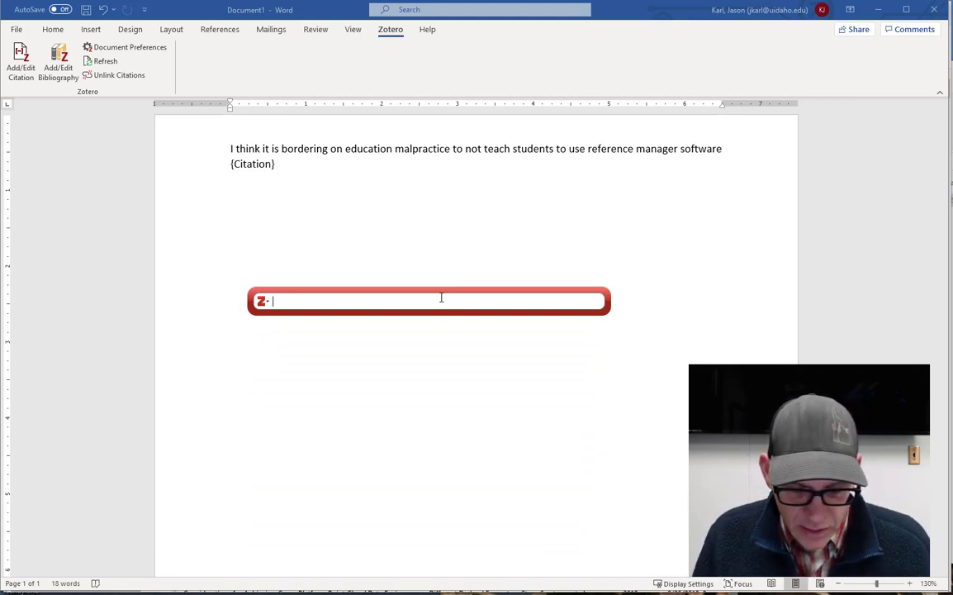
type("Lo")
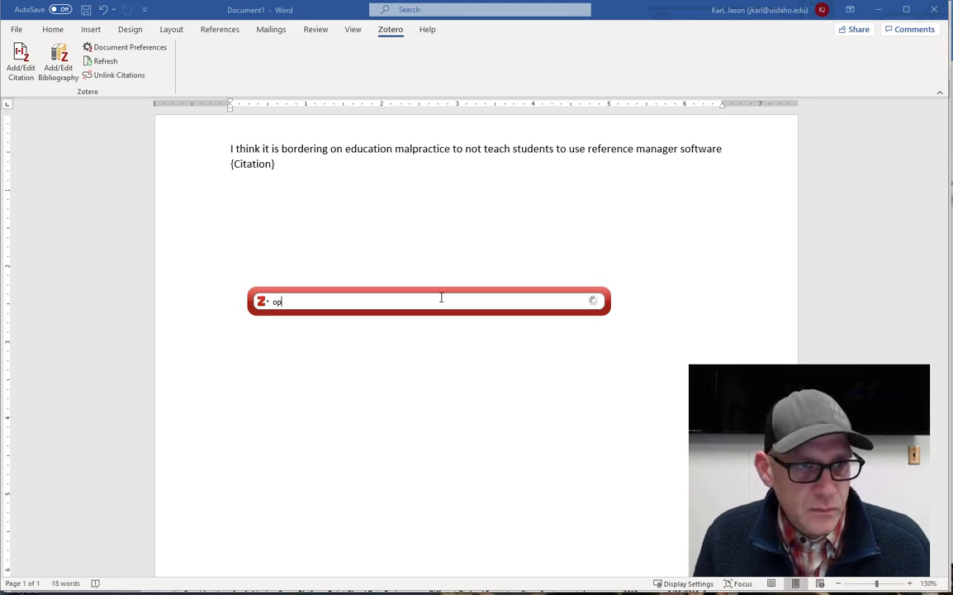
key("BackSpace")
key("BackSpace")
type("Lopez")
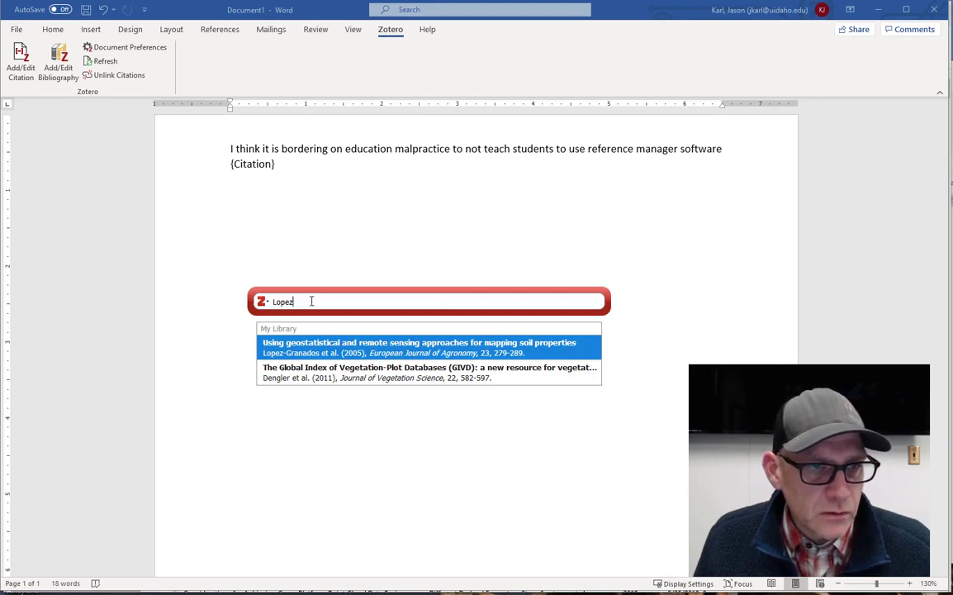
left_click_drag(311, 301, 270, 304)
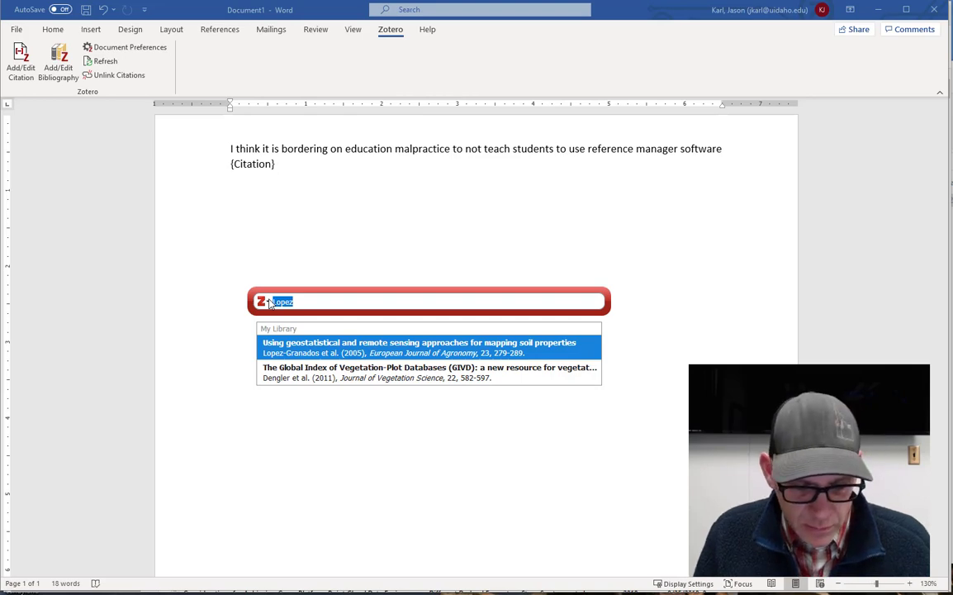
type("Smith")
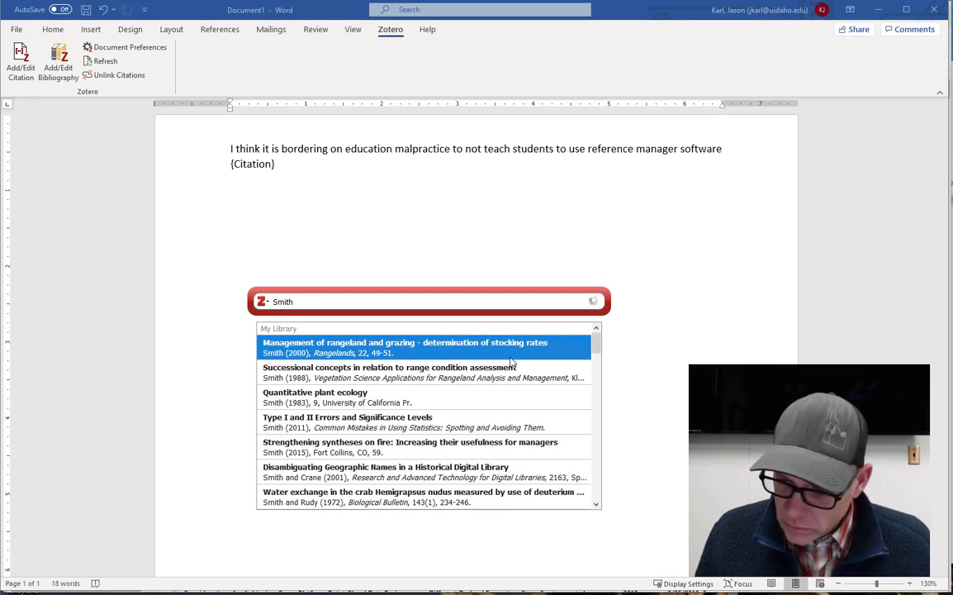
type("2015")
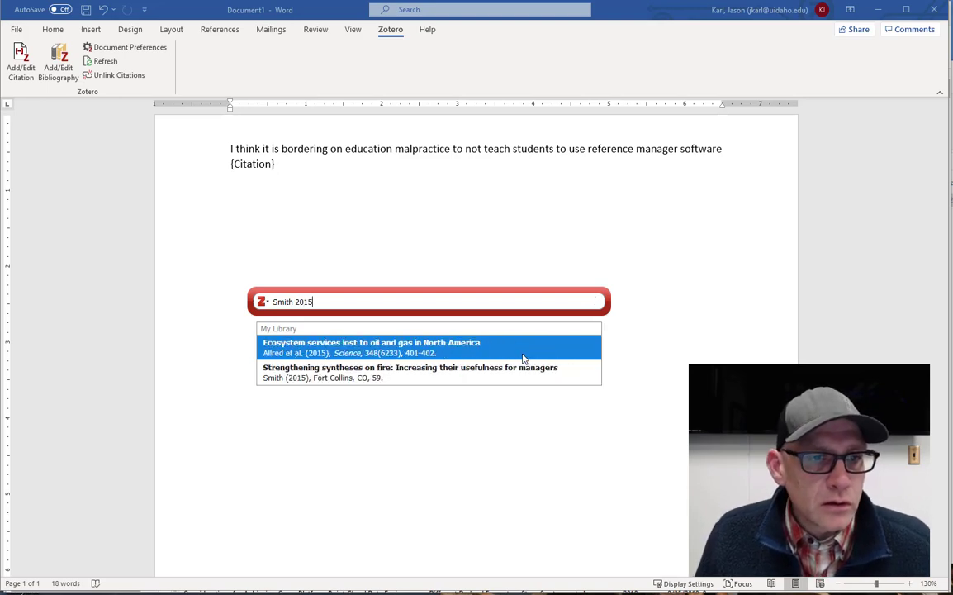
left_click(401, 374)
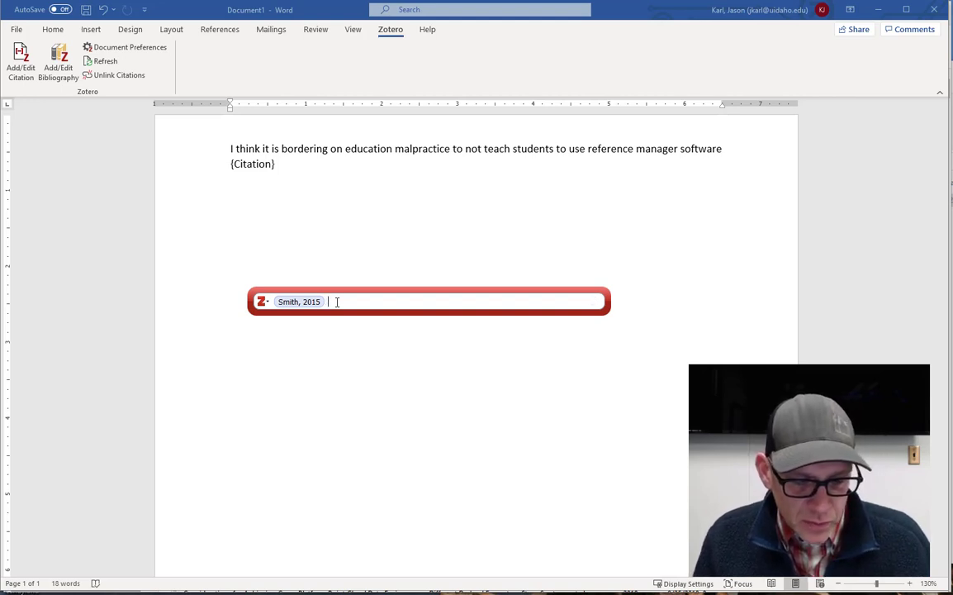
Insert the (Smith 2015) citation in place of the placeholder and add a closing period.
type("sy")
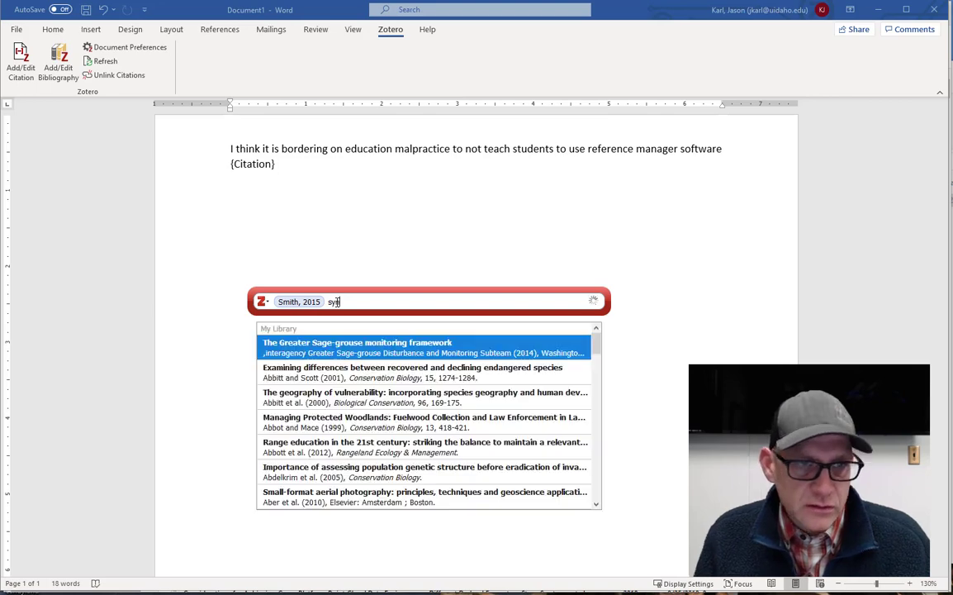
type("nthesis")
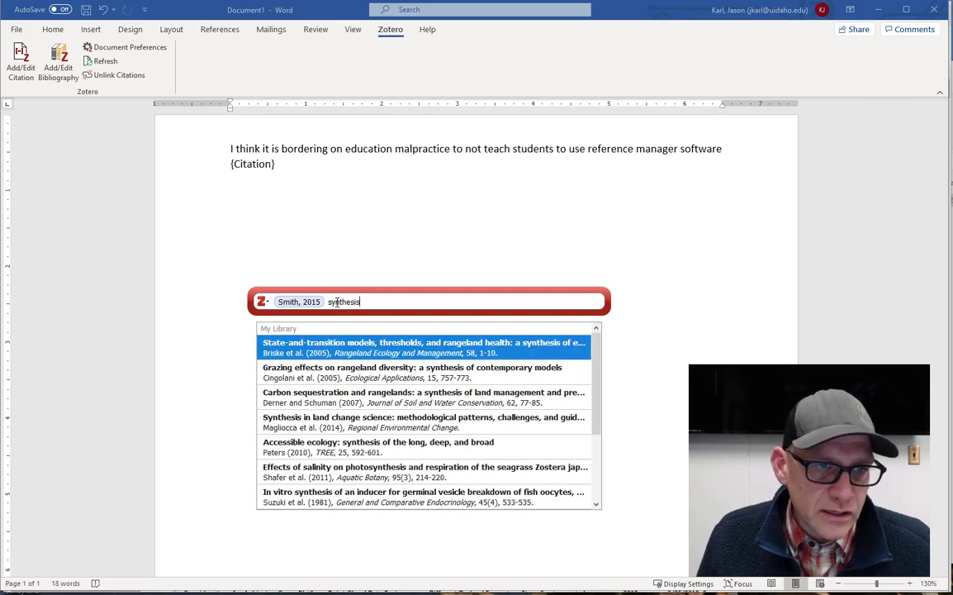
key("BackSpace")
key("BackSpace")
type("es")
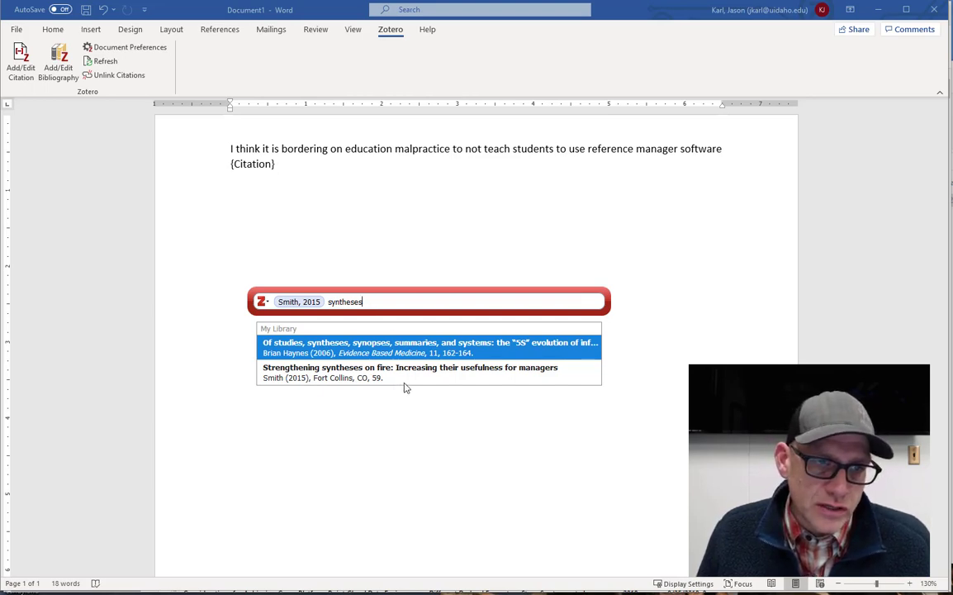
key("BackSpace")
key("BackSpace")
key("BackSpace")
key("BackSpace")
key("BackSpace")
key("BackSpace")
key("BackSpace")
key("BackSpace")
key("BackSpace")
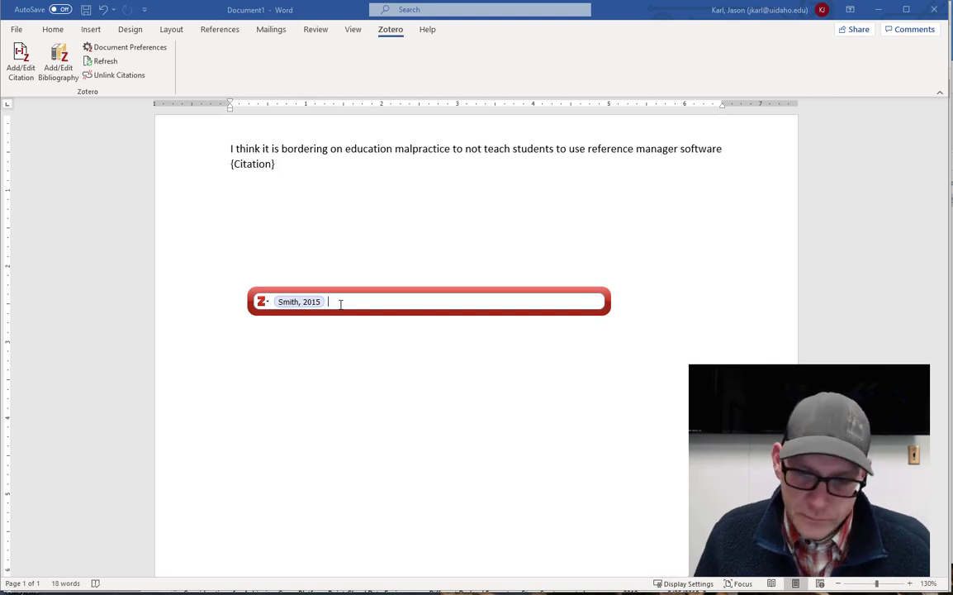
key("Return")
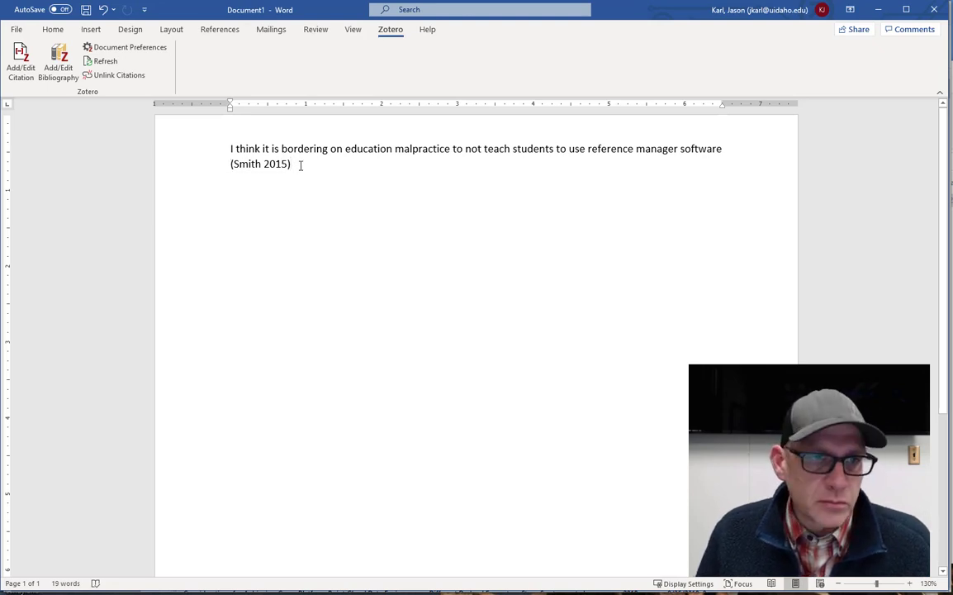
type(".")
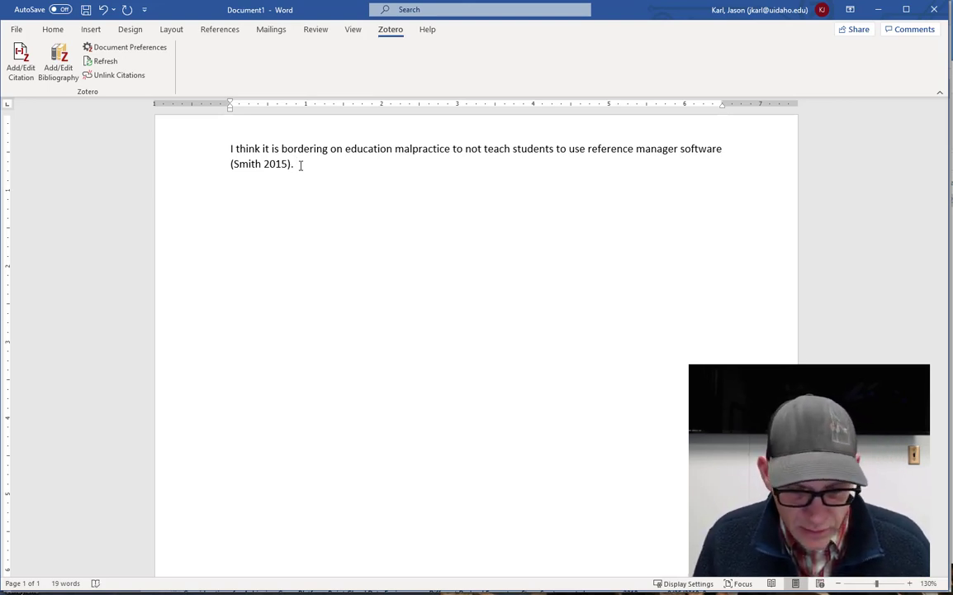
Write the second sentence: 'Karl et al. wrote about conflict of interest in publishing.'.
type("IN 2019")
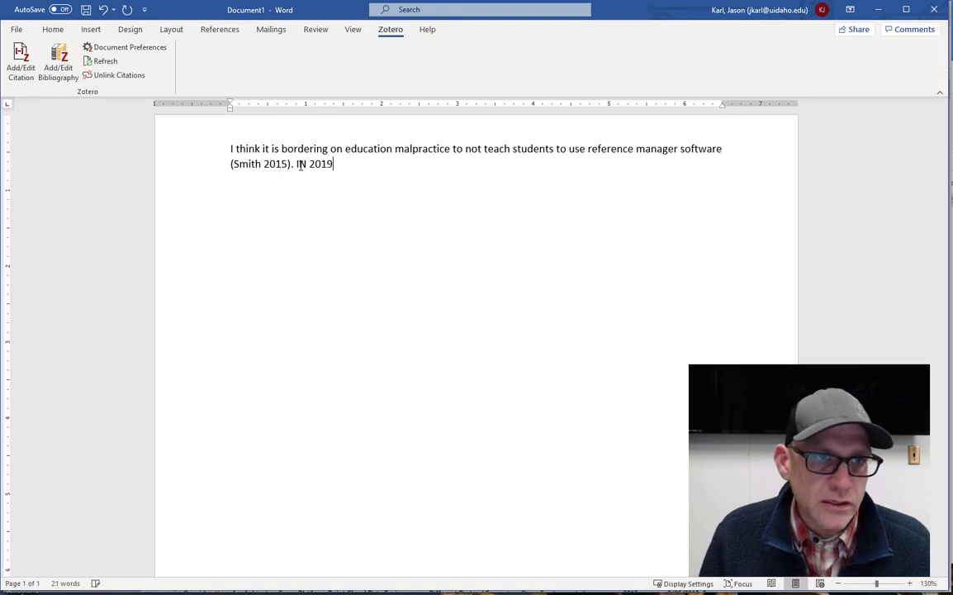
key("BackSpace")
key("BackSpace")
key("BackSpace")
key("BackSpace")
key("BackSpace")
key("BackSpace")
type("n ")
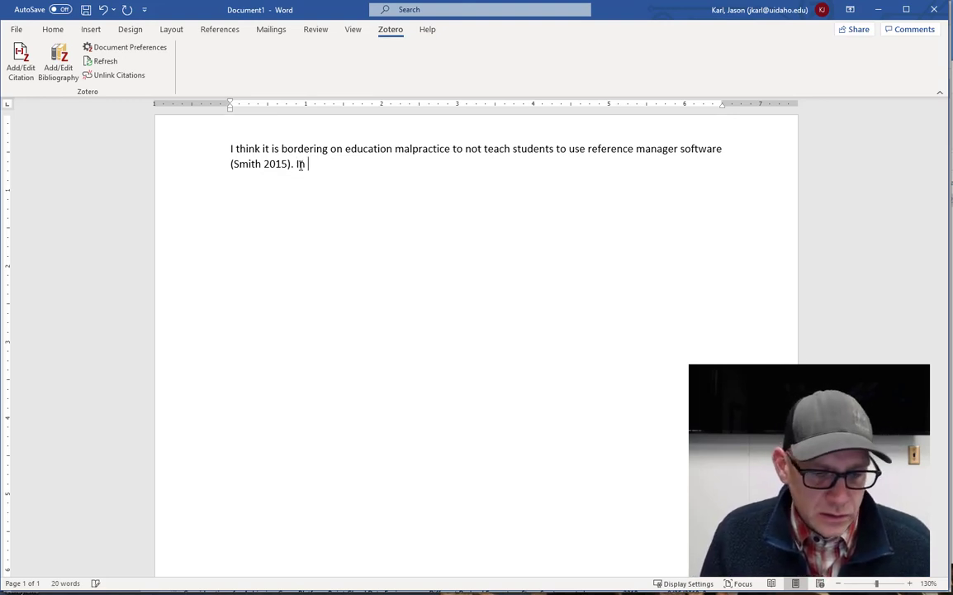
type("2019")
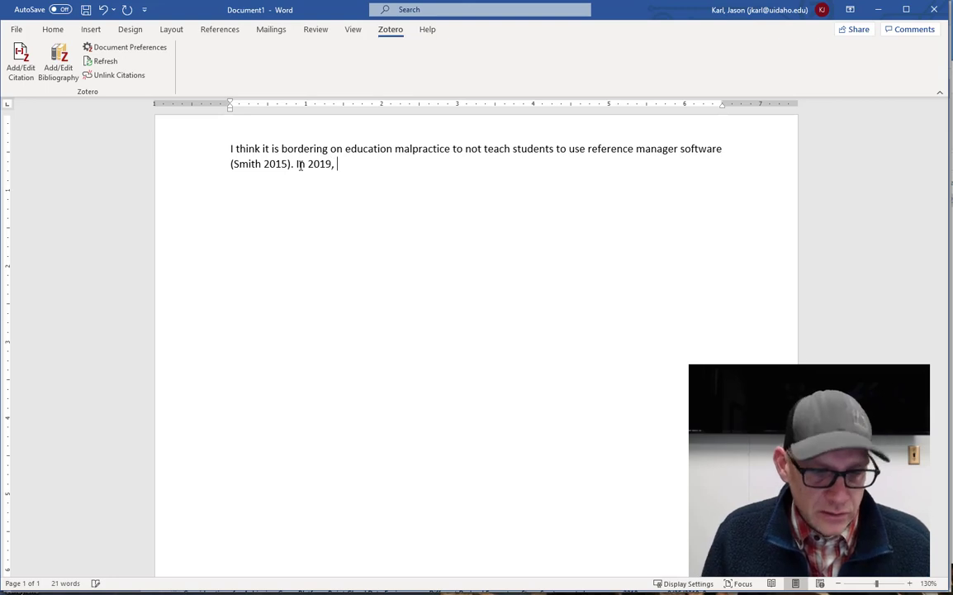
type(", Karl et al.")
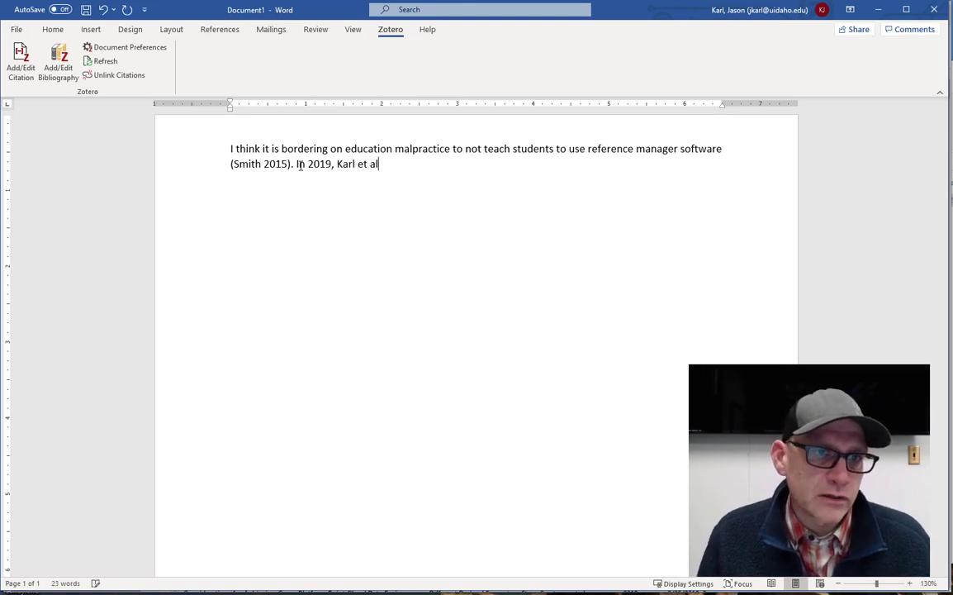
key("BackSpace")
key("ctrl+Left")
key("ctrl+Left")
key("ctrl+Left")
key("ctrl+Left")
key("ctrl+shift+Left")
key("ctrl+shift+Left")
key("ctrl+shift+Left")
key("Delete")
key("End")
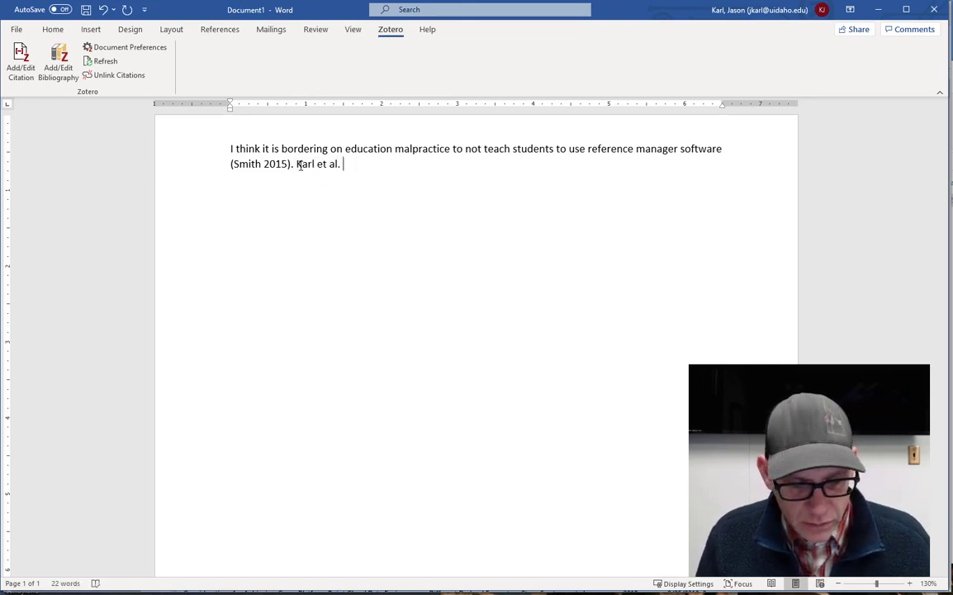
type("write")
key("BackSpace")
key("BackSpace")
key("BackSpace")
key("BackSpace")
type("ote abou")
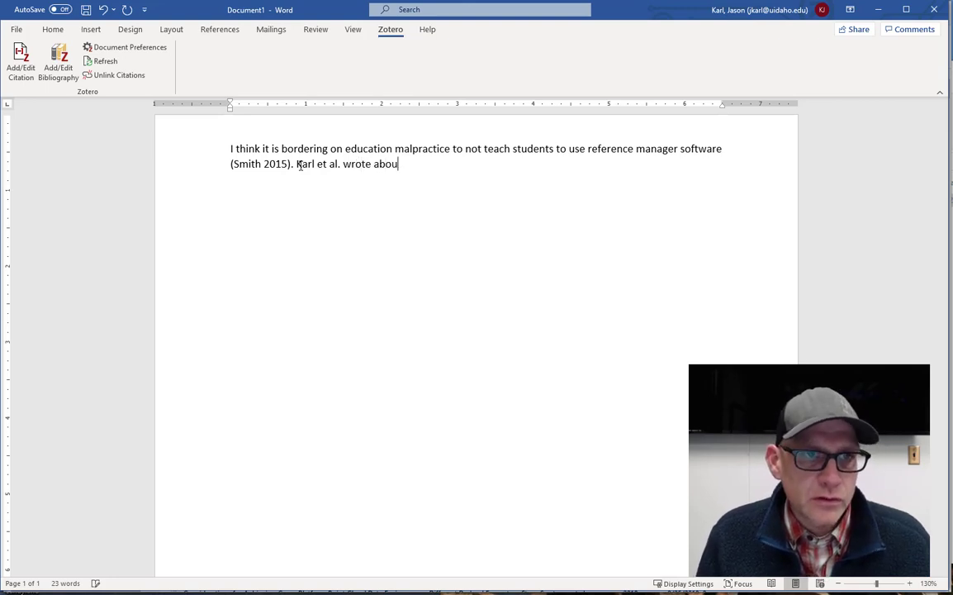
type("t conflict of in")
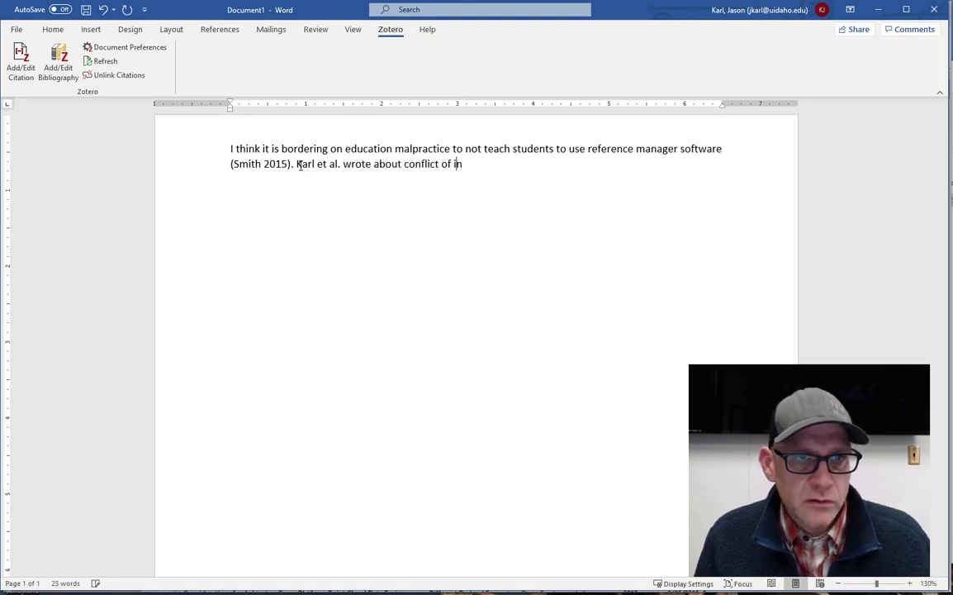
type("terest in pu")
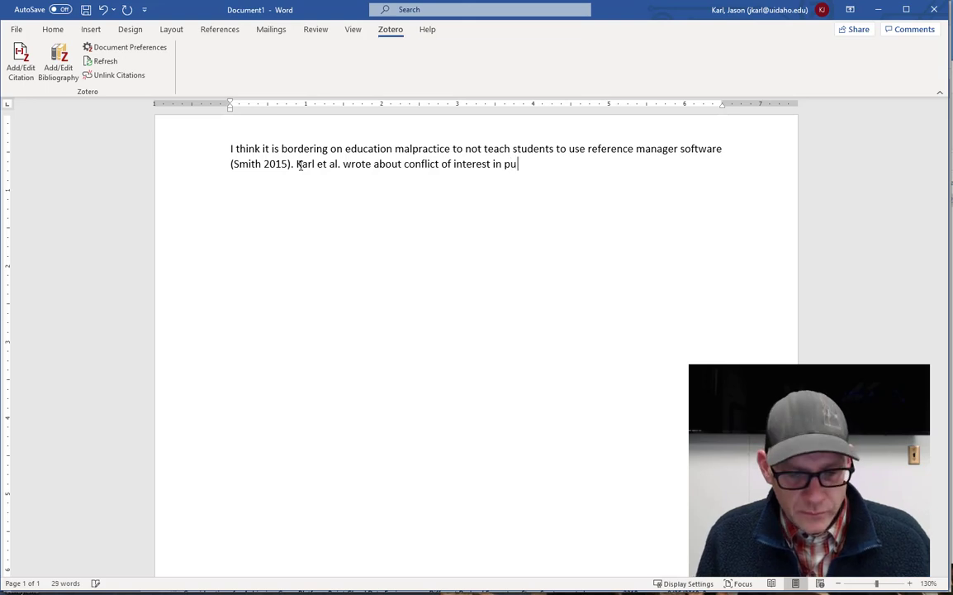
type("blishing.")
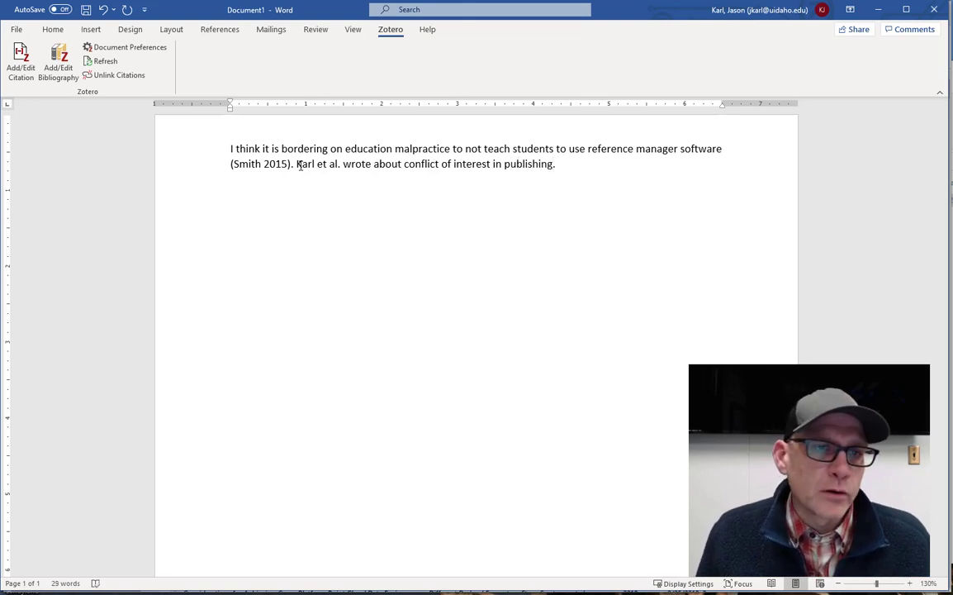
left_click(341, 164)
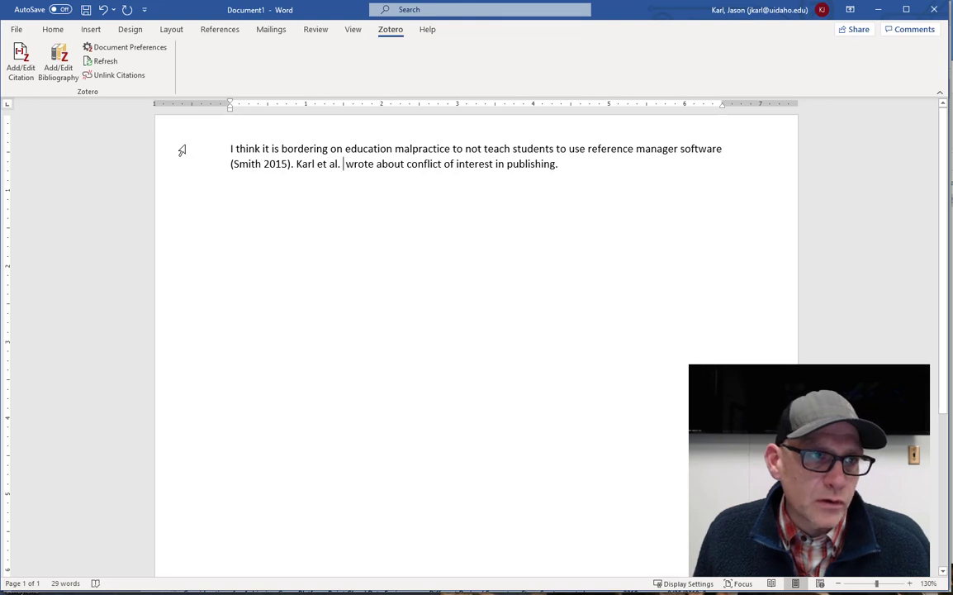
Cite the 2019 Karl et al. conflict-of-interest paper after the author names, showing only the year.
left_click(16, 62)
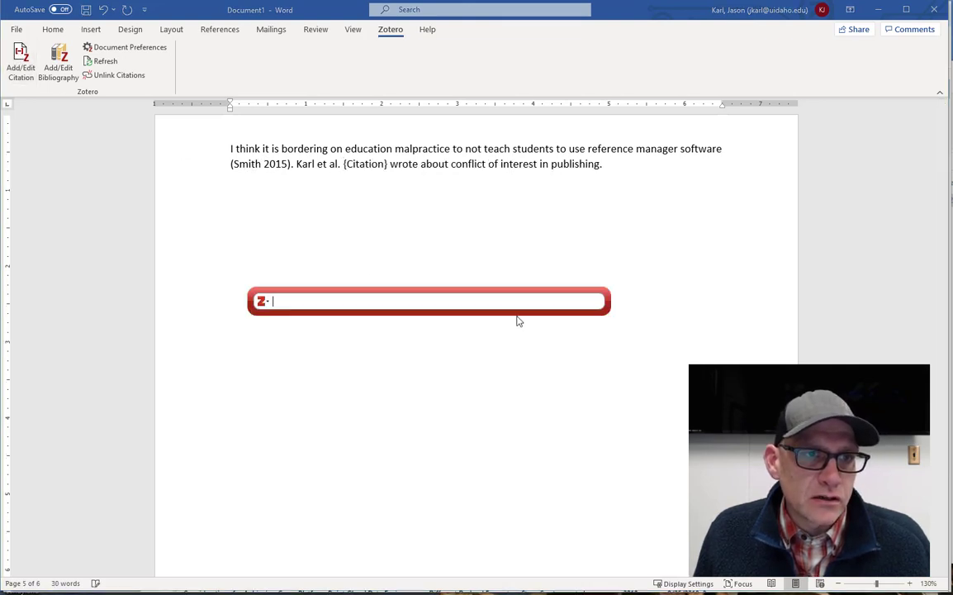
type("Karl")
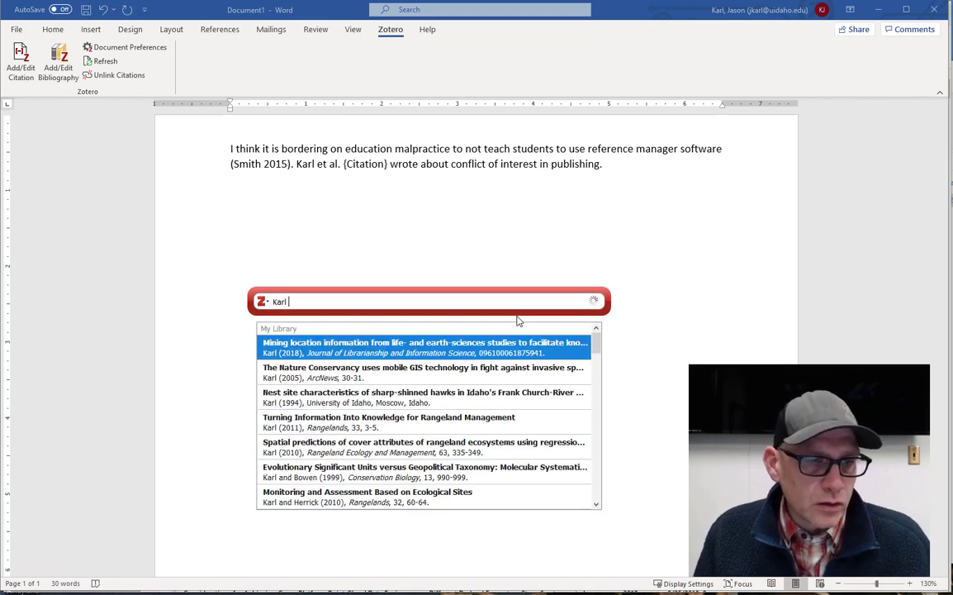
type(" conflict")
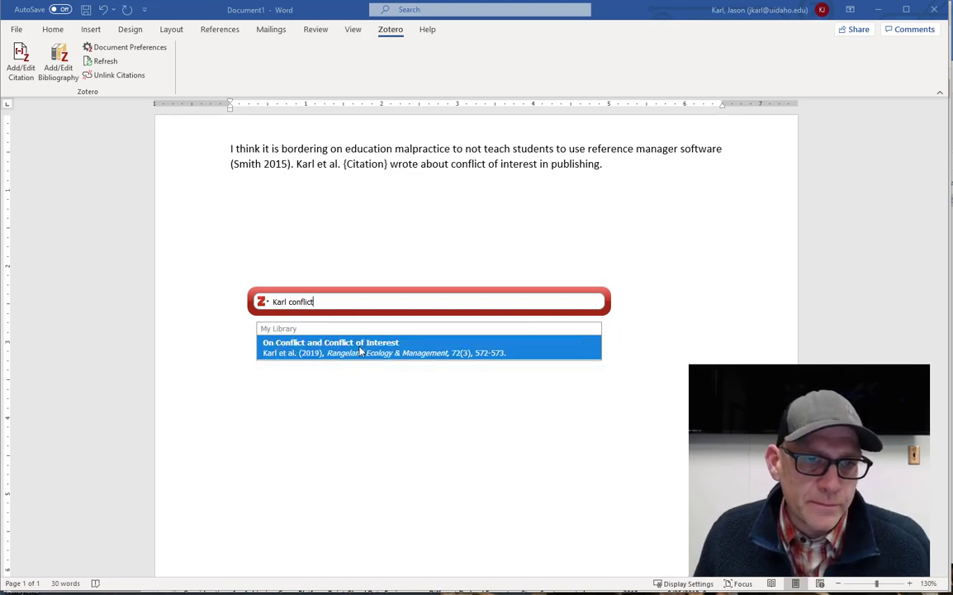
left_click(360, 351)
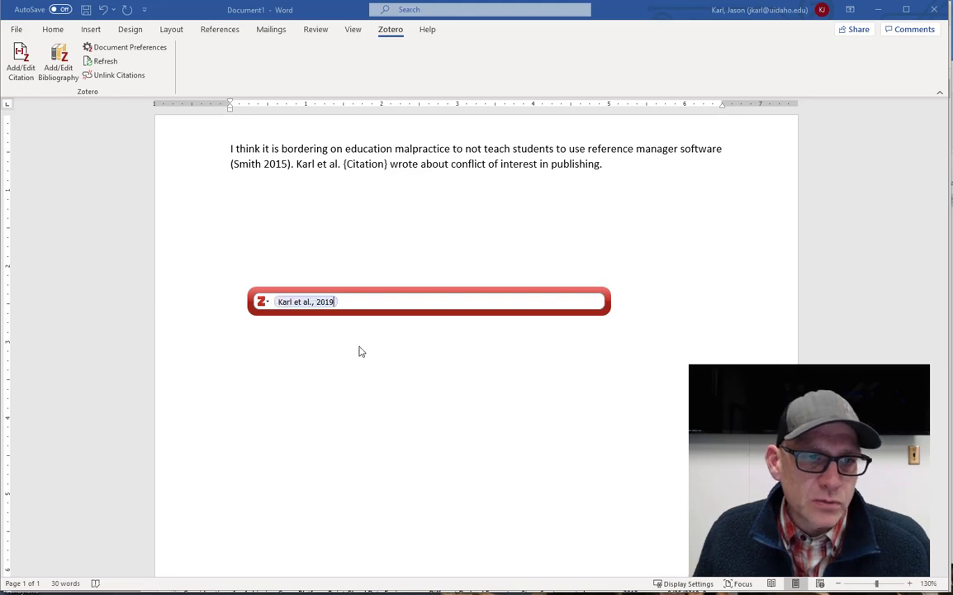
left_click(297, 301)
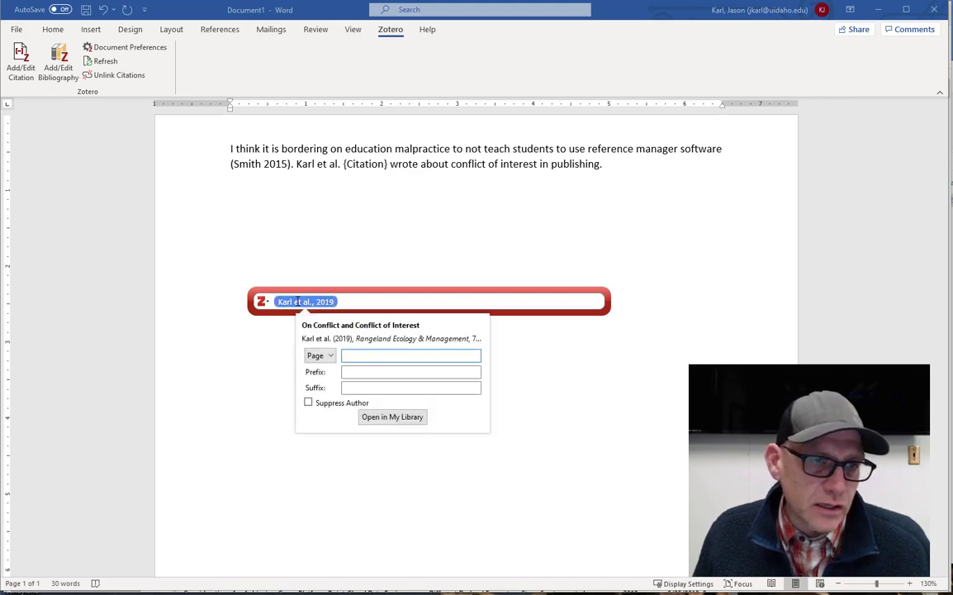
left_click(308, 403)
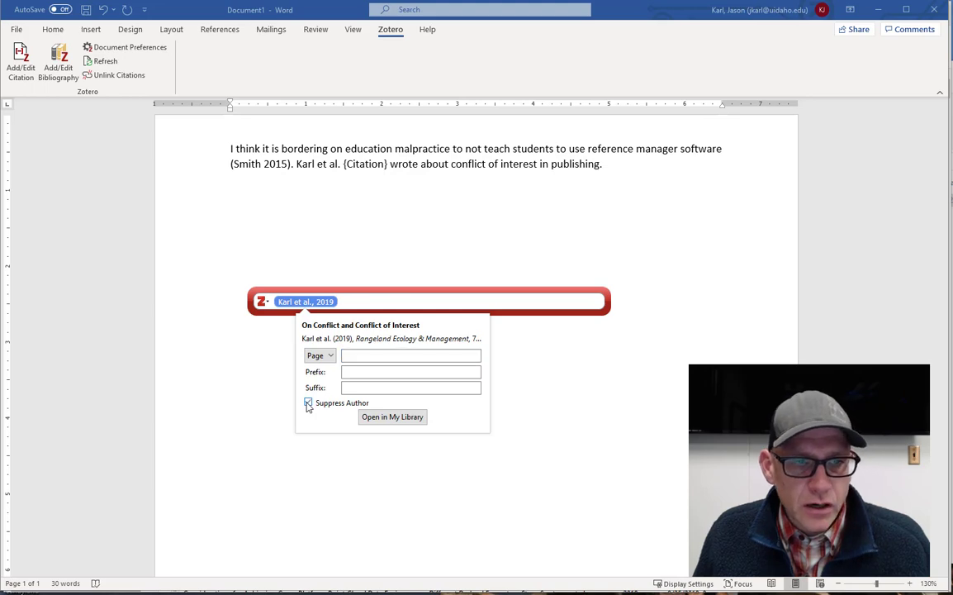
key("Return")
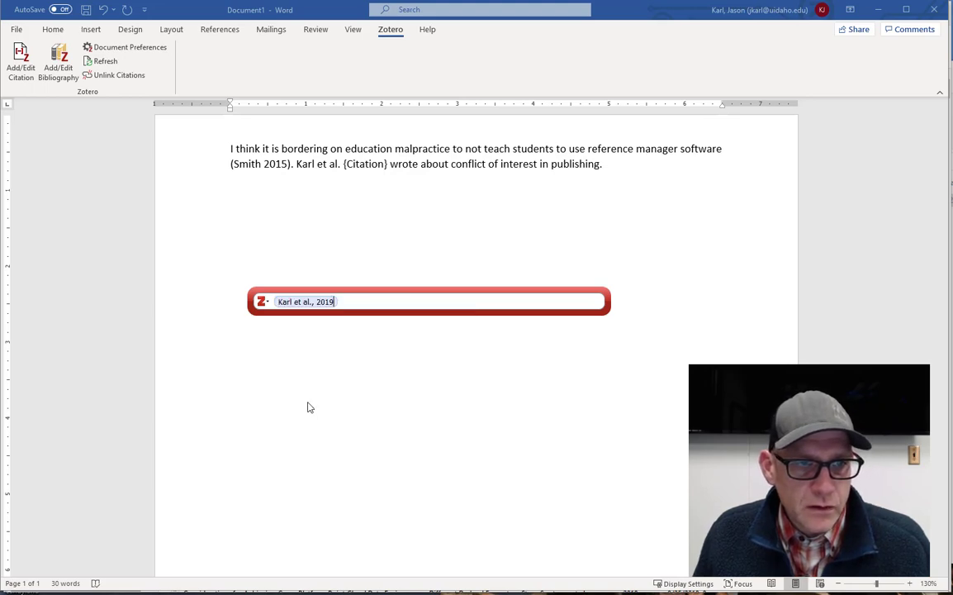
key("Return")
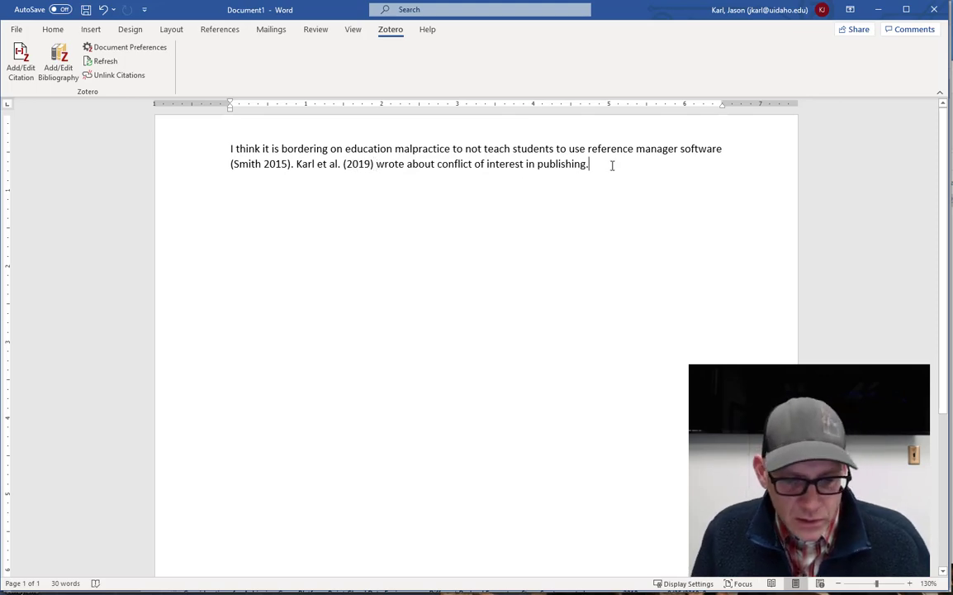
Type 'You can also add multiple authors or papers in a citation' ending with one Cunliffe 2016 + 2019 citation.
type("You can al")
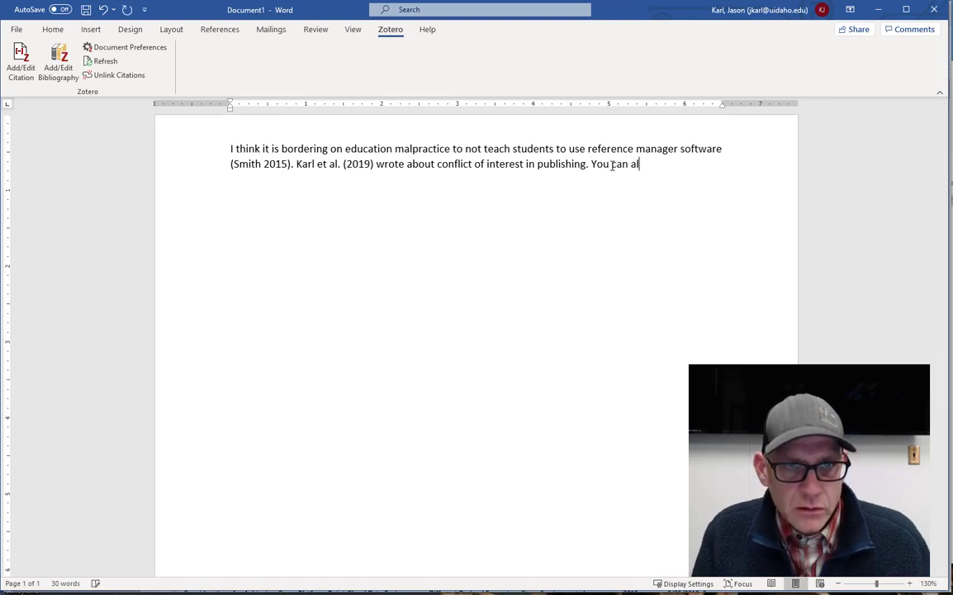
type("so add multiple")
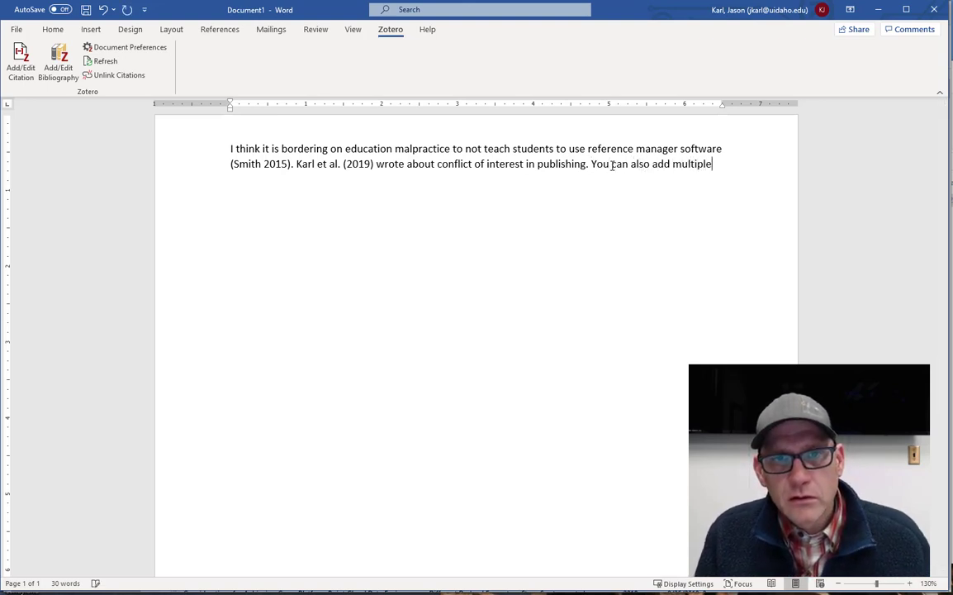
type(" authors or papers in a citation")
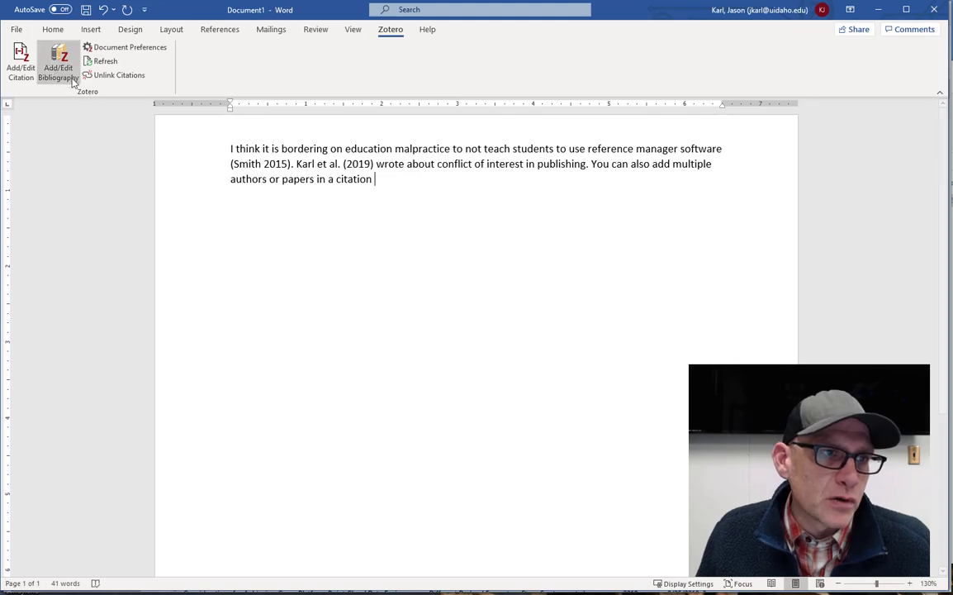
left_click(23, 65)
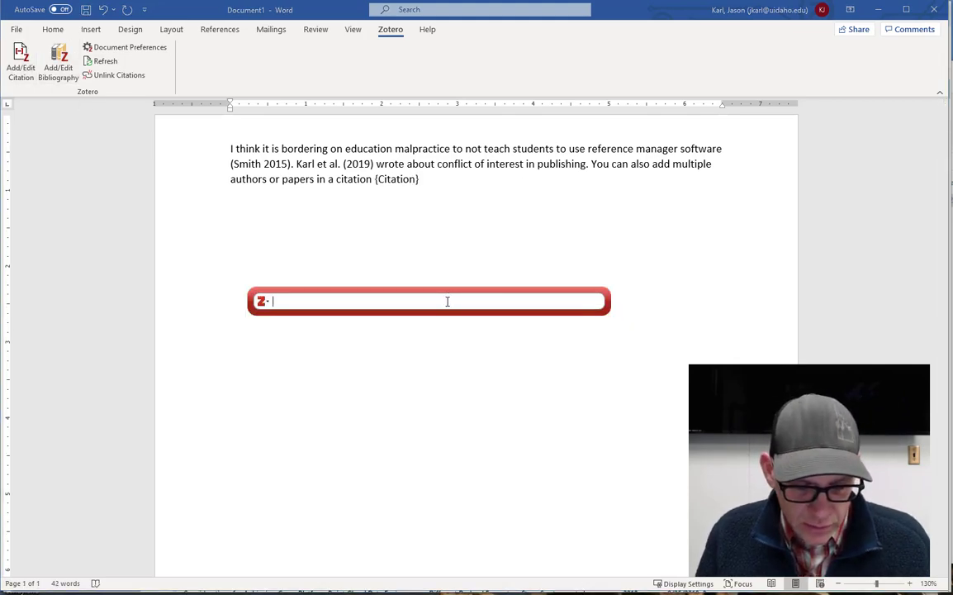
type("cunliffe")
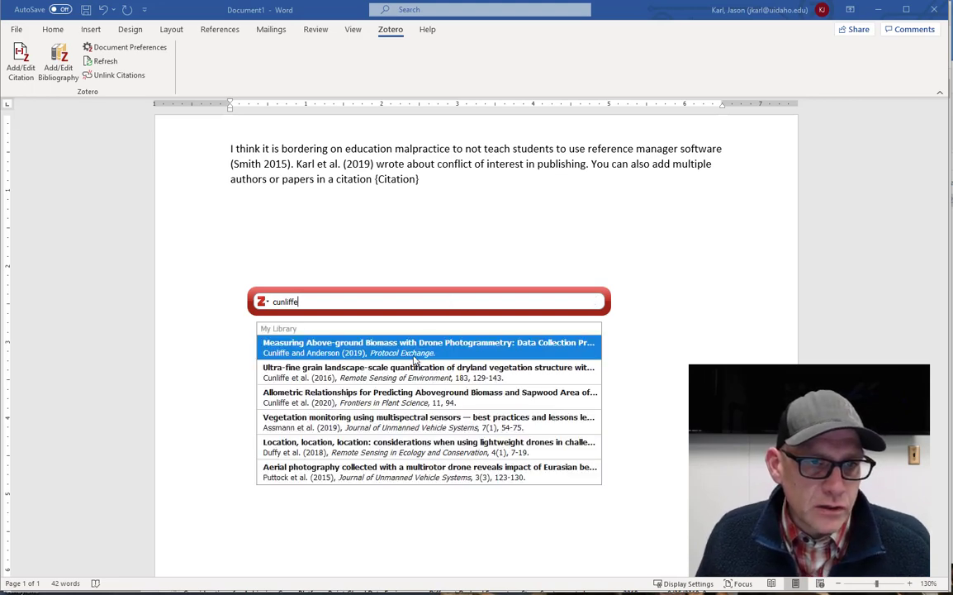
left_click(403, 350)
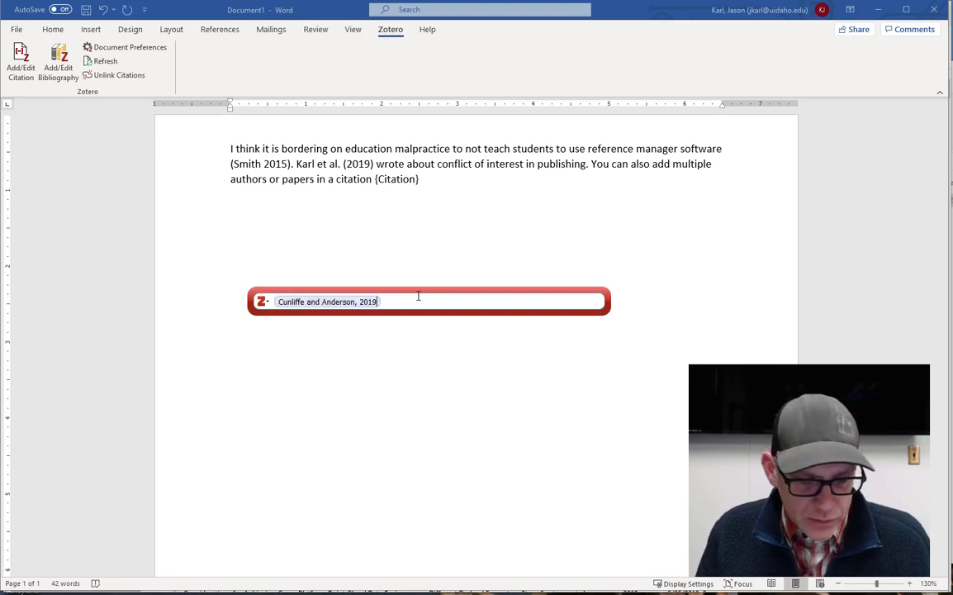
type("cunliffe")
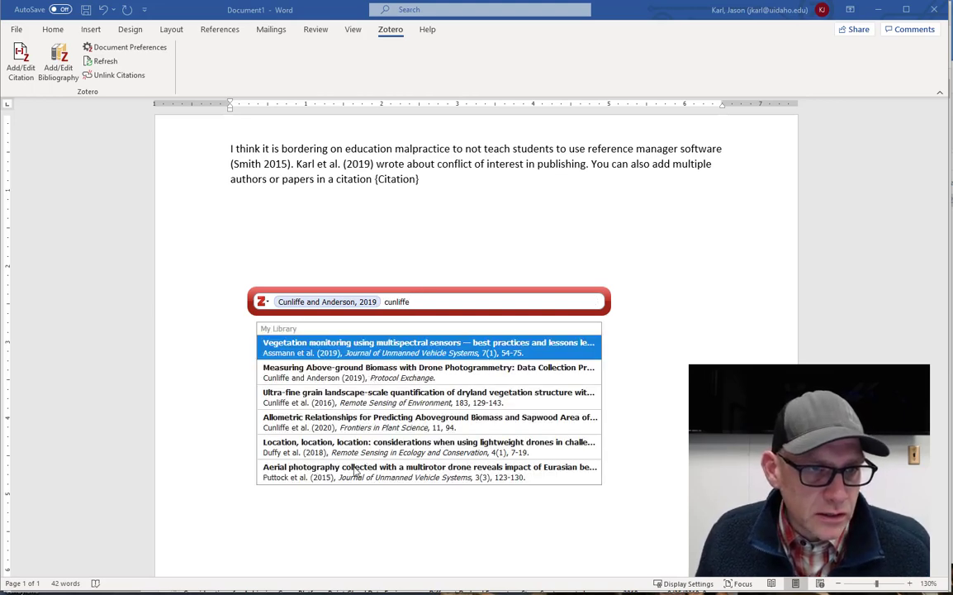
left_click(383, 401)
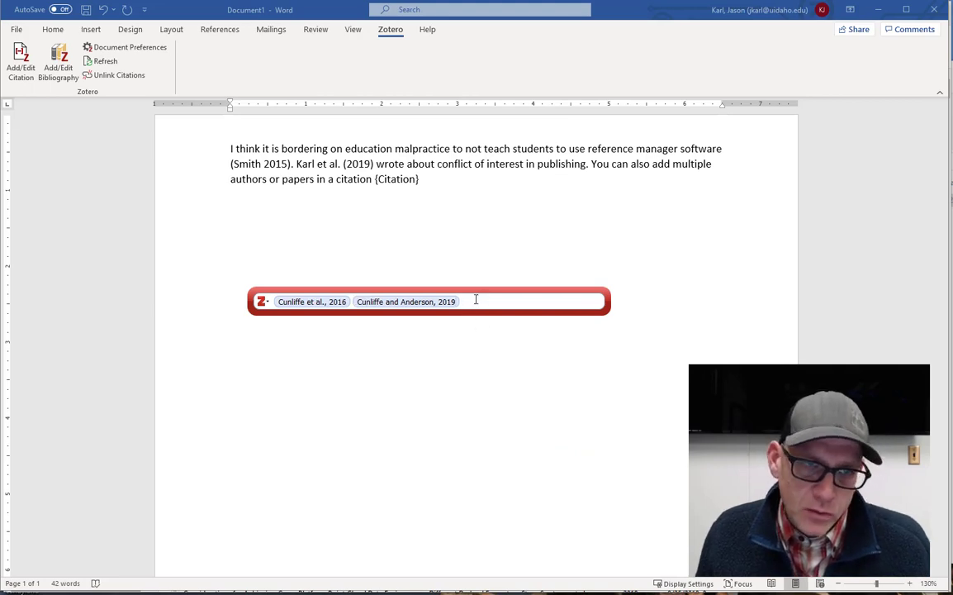
key("Return")
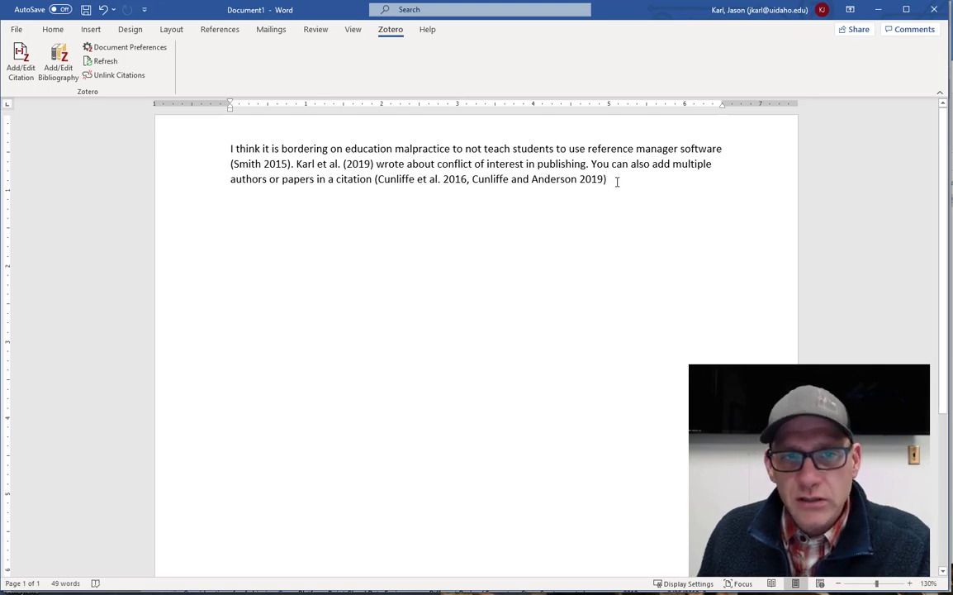
type(".")
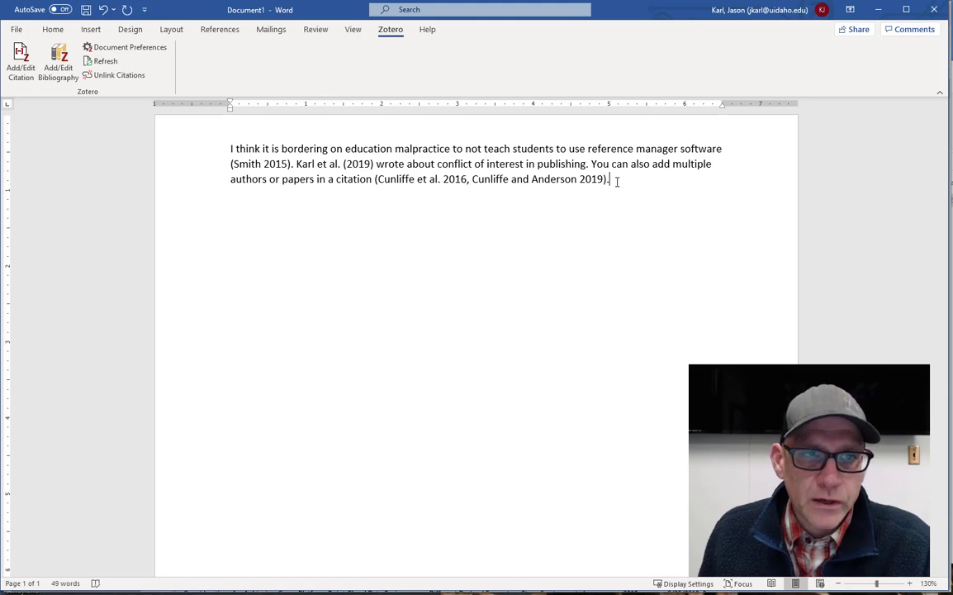
Add a 'Lit cited section goes here...' line and insert the Zotero bibliography beneath it.
key("Return")
key("Return")
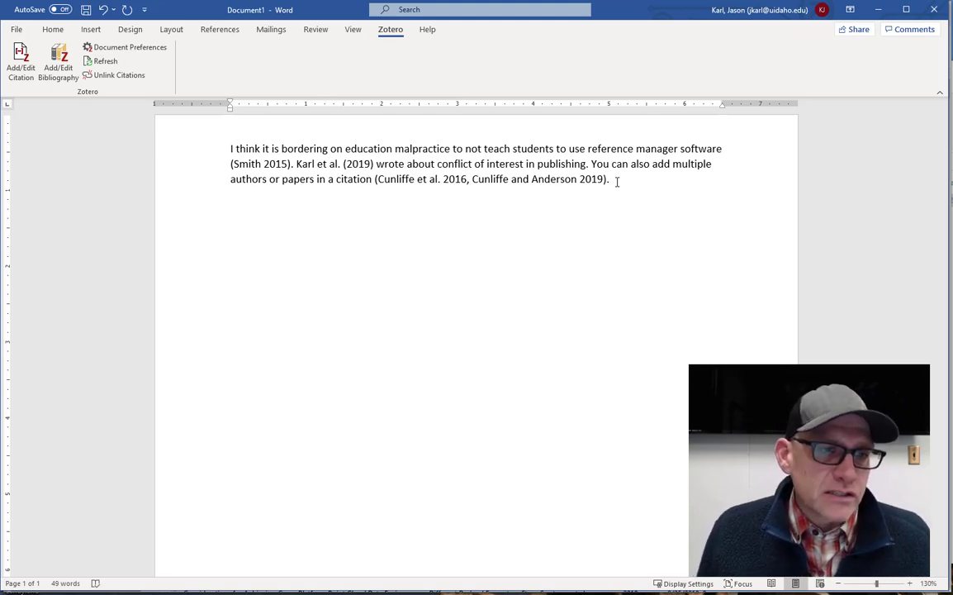
type("Lit cited")
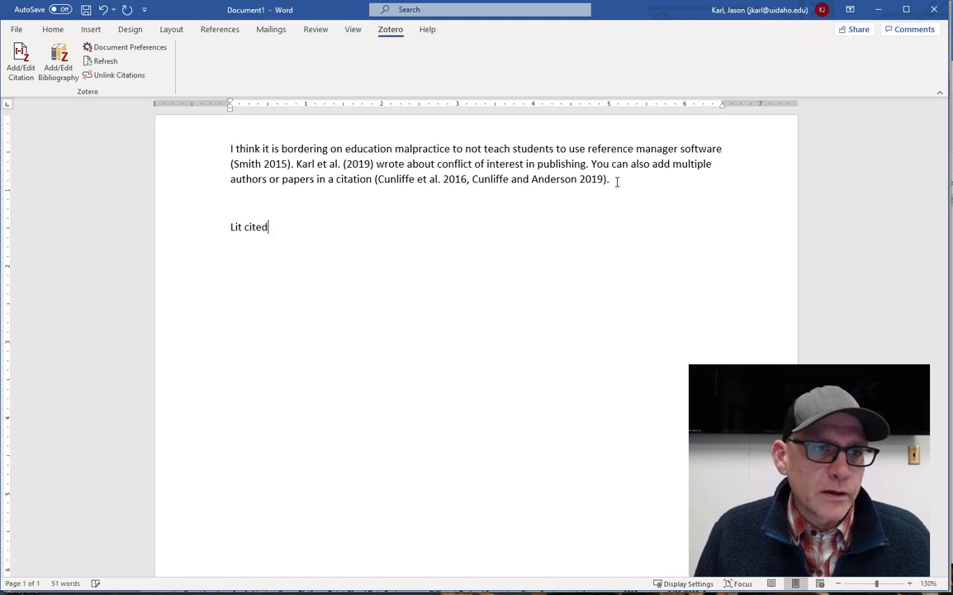
key("Return")
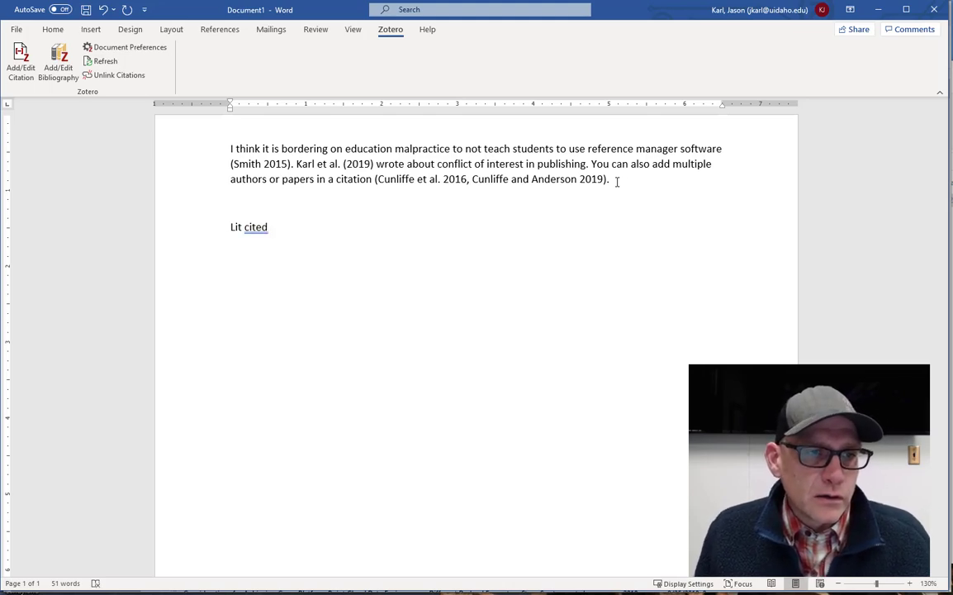
key("BackSpace")
type("section g")
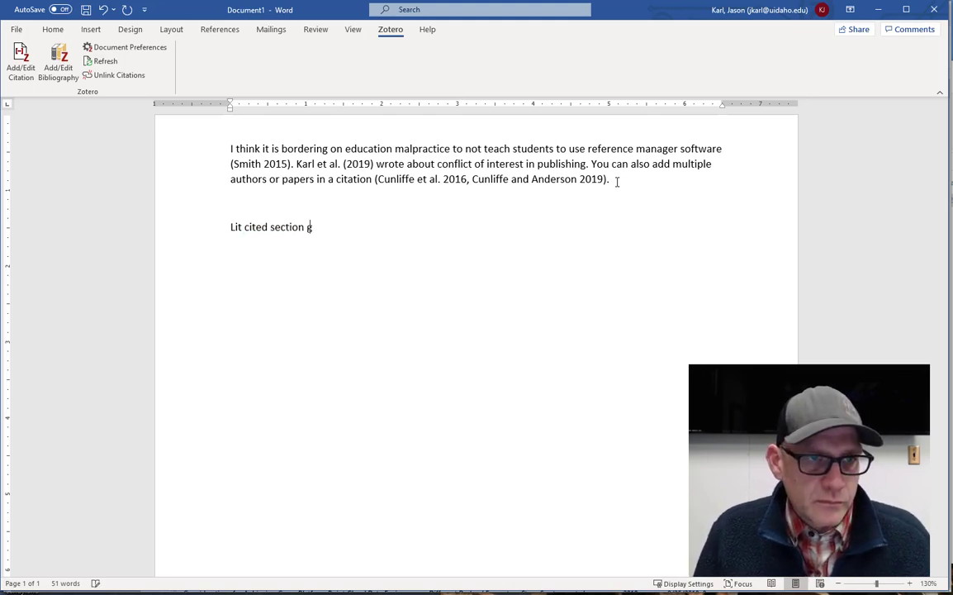
type("oes here...")
key("Return")
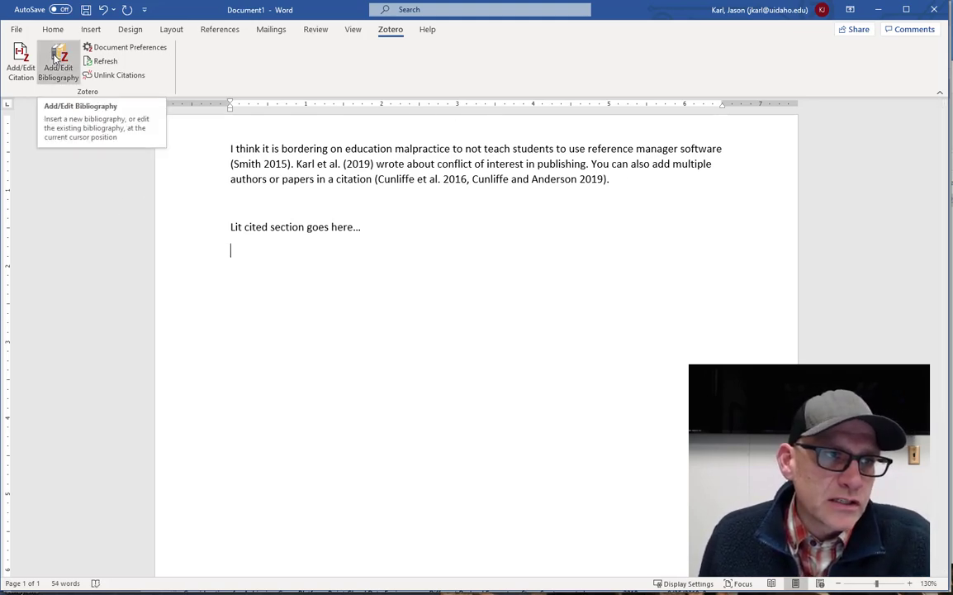
left_click(56, 58)
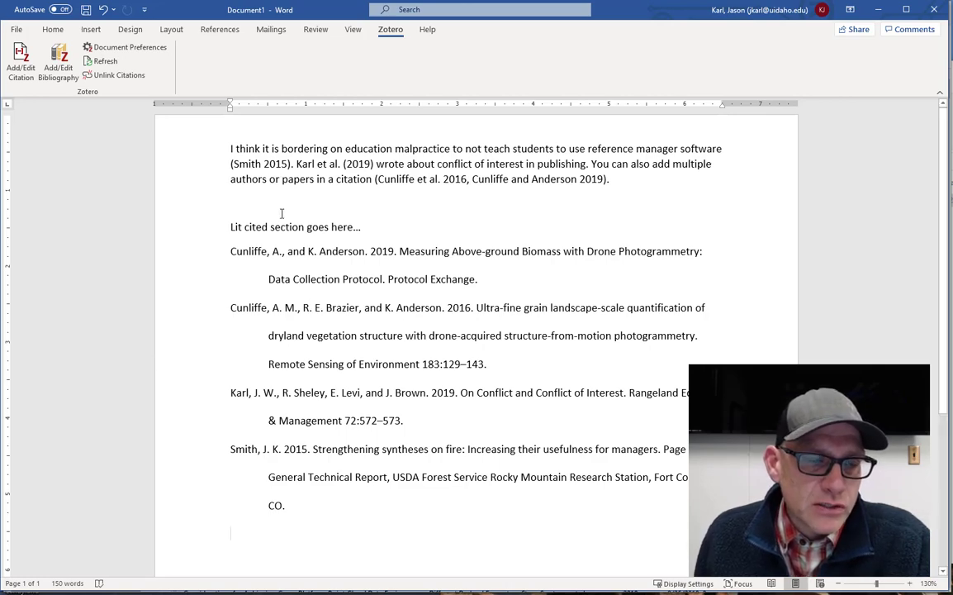
Edit the third sentence's citation to remove Cunliffe and Anderson 2019, keeping only Cunliffe et al. 2016.
left_click(455, 179)
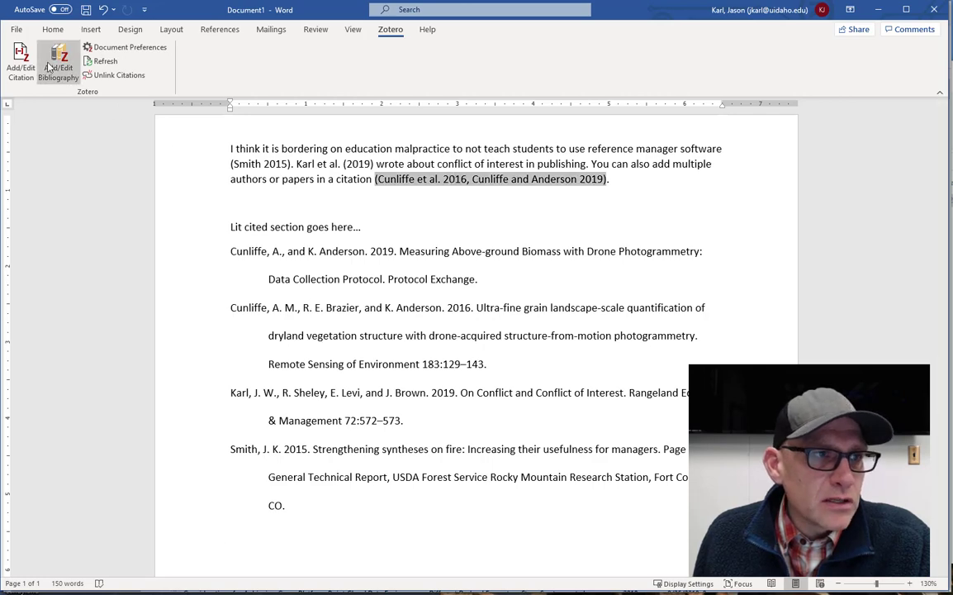
left_click(21, 59)
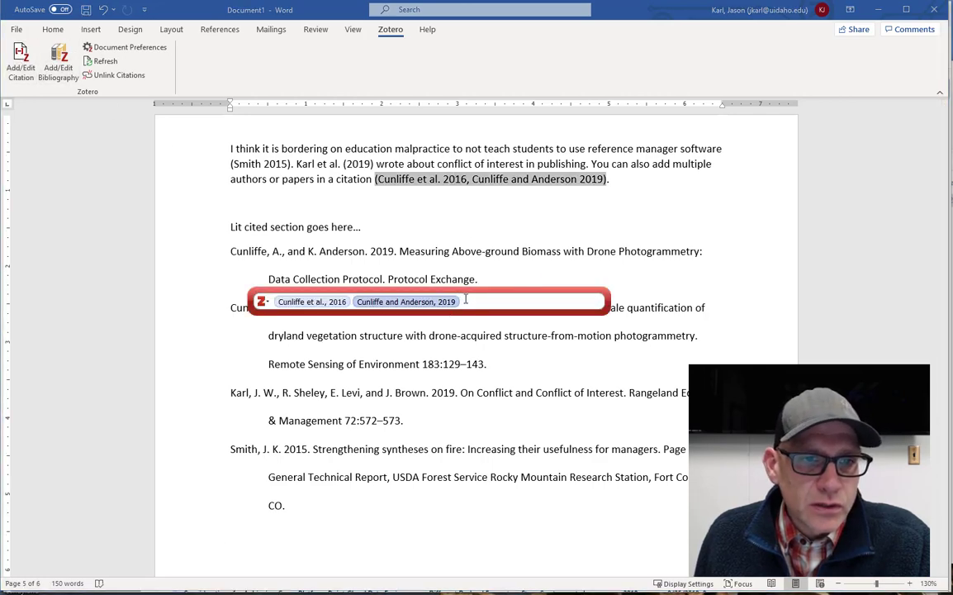
key("BackSpace")
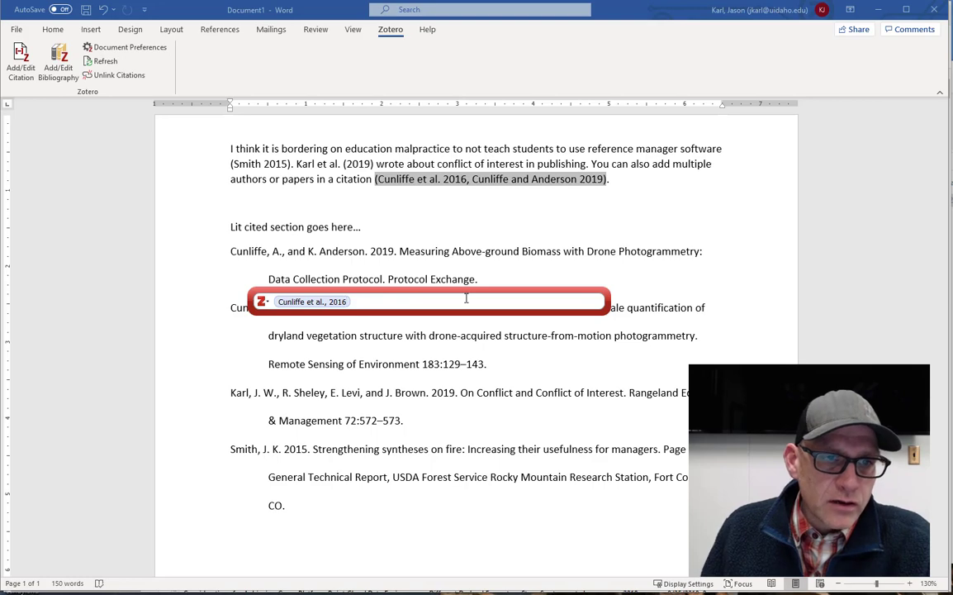
key("Return")
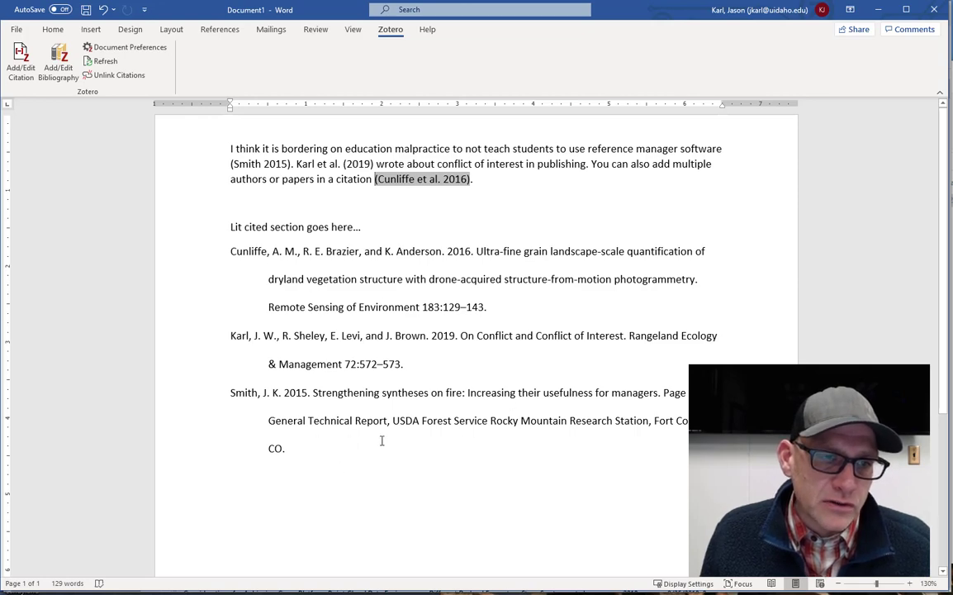
left_click(520, 179)
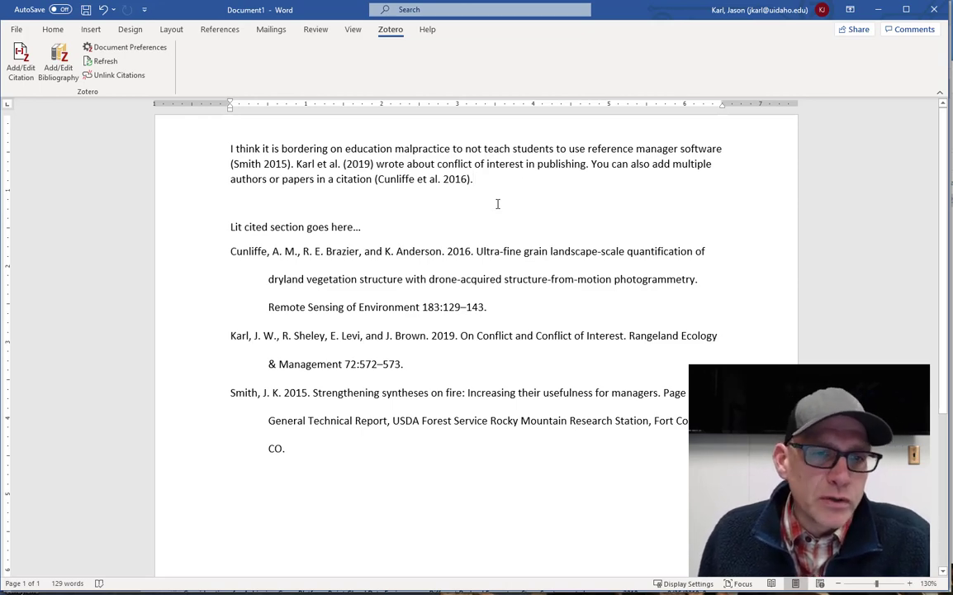
Change the document's citation style to Cell journals (numeric, superscript).
left_click(129, 47)
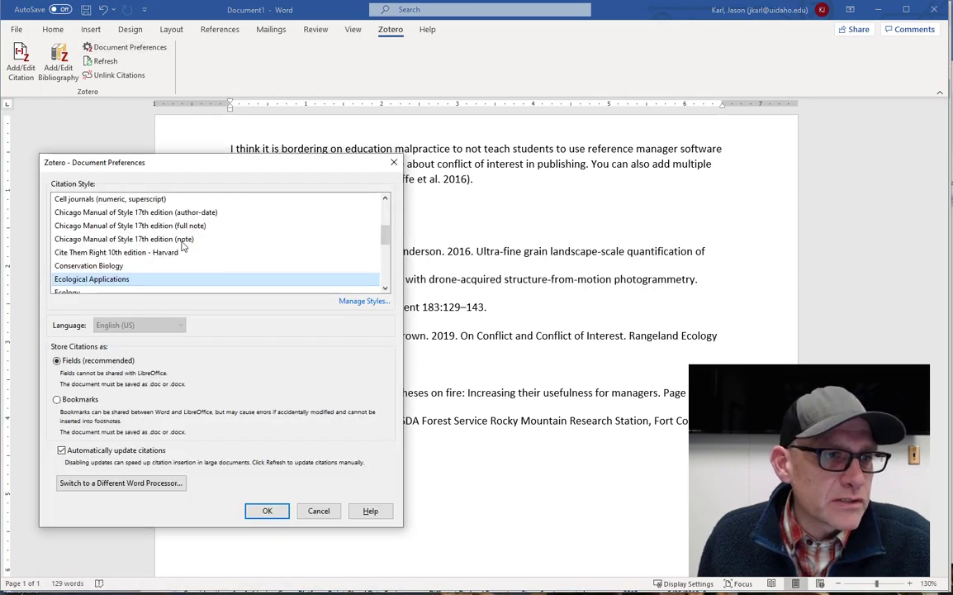
scroll(183, 246, "up", 2)
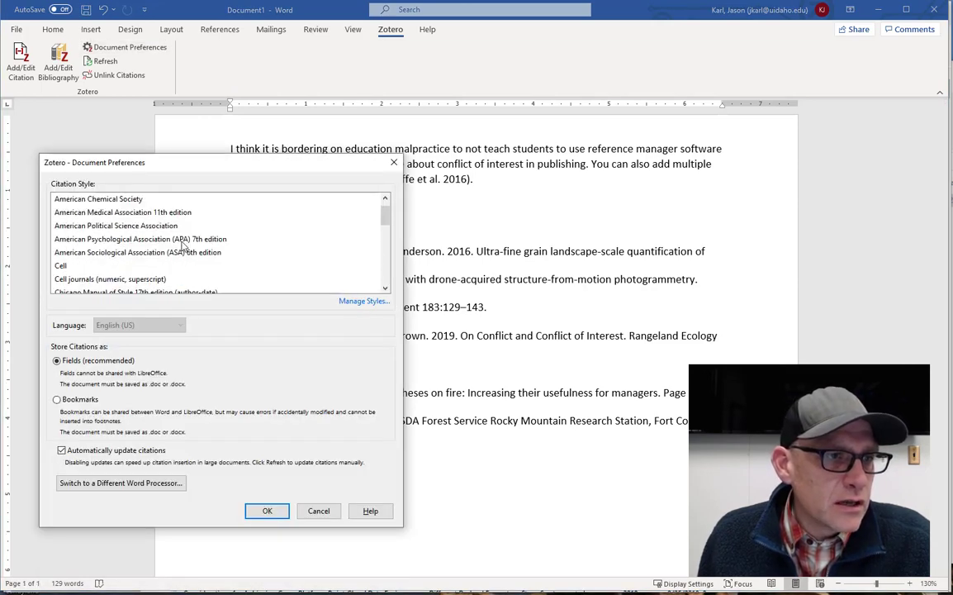
scroll(183, 246, "down", 1)
left_click(137, 239)
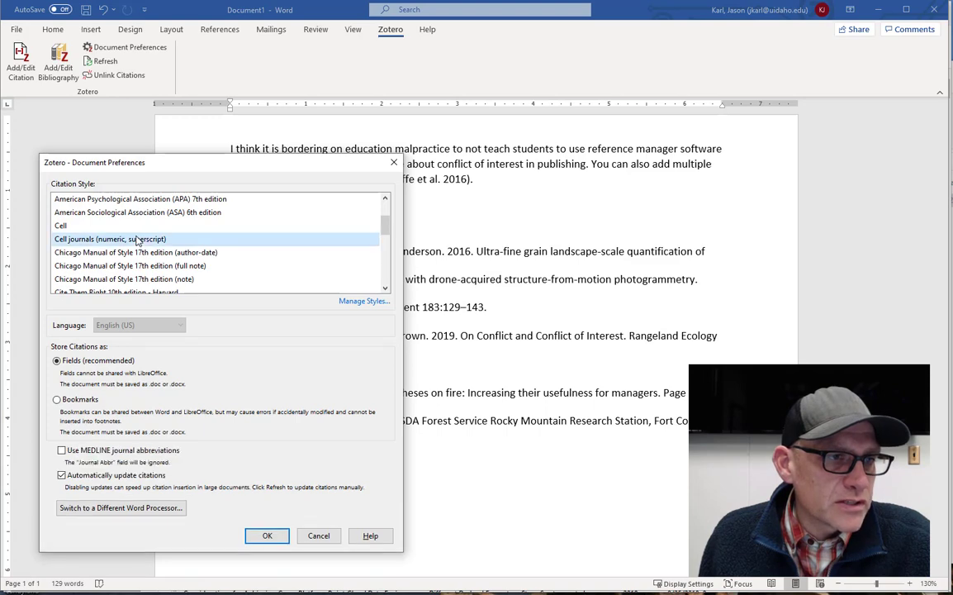
left_click(268, 536)
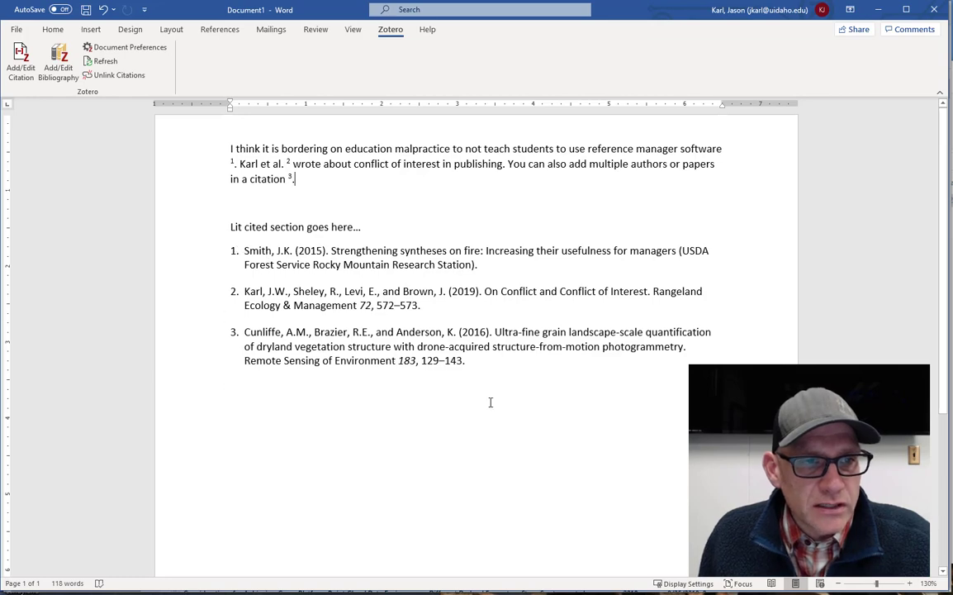
Insert a blank line below reference 3 and place the caret on it.
left_click(542, 367)
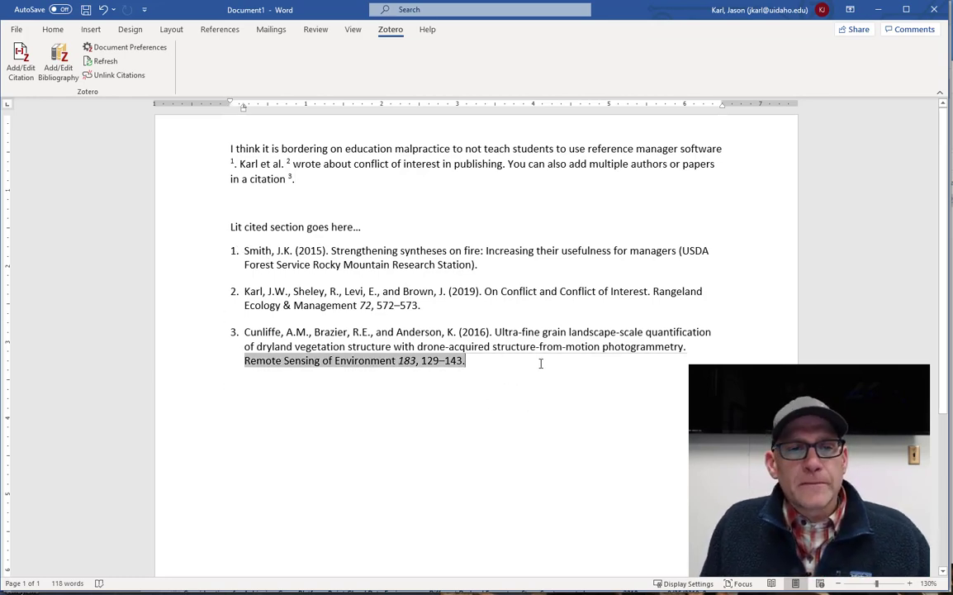
key("Return")
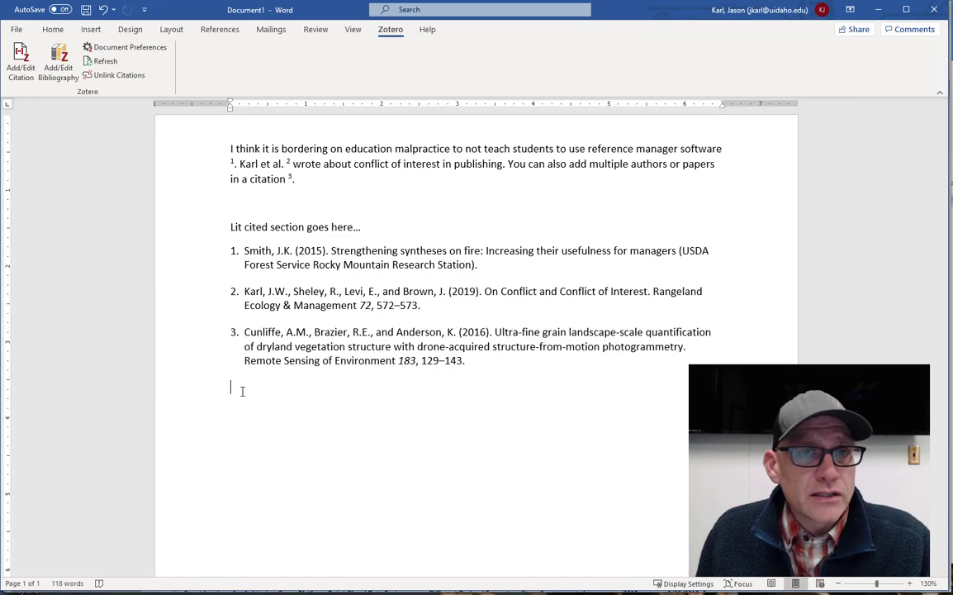
left_click(242, 390)
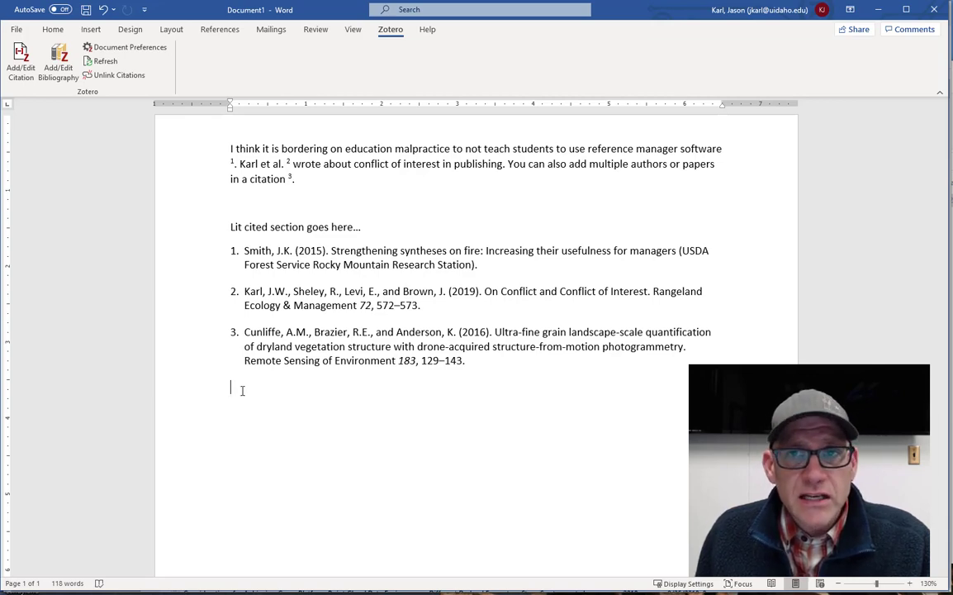